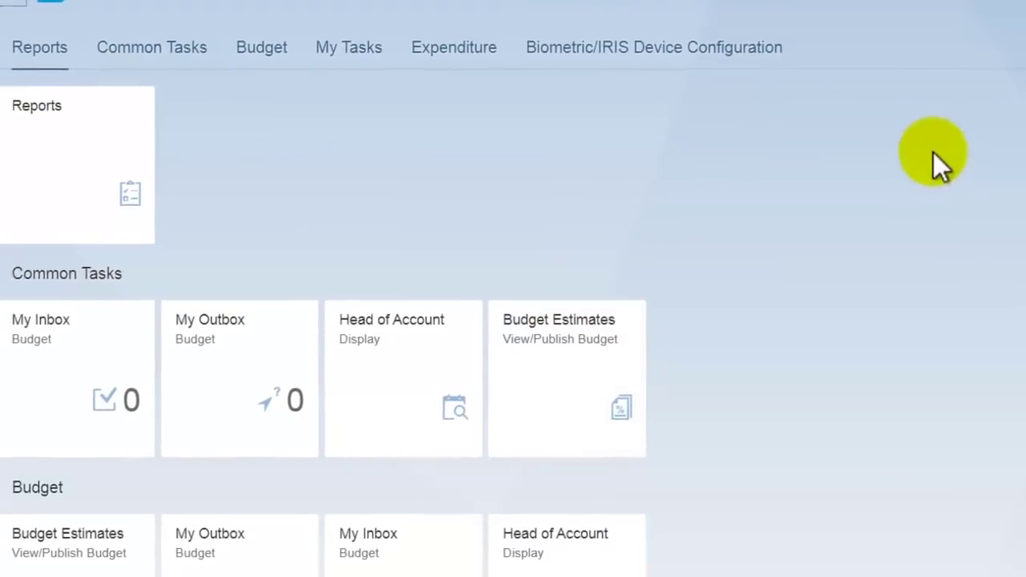
Step: Look over the Reports list, highlight the PUBLIC DEPOSIT heading, and return to the launchpad home
scroll(780, 247, down, 4)
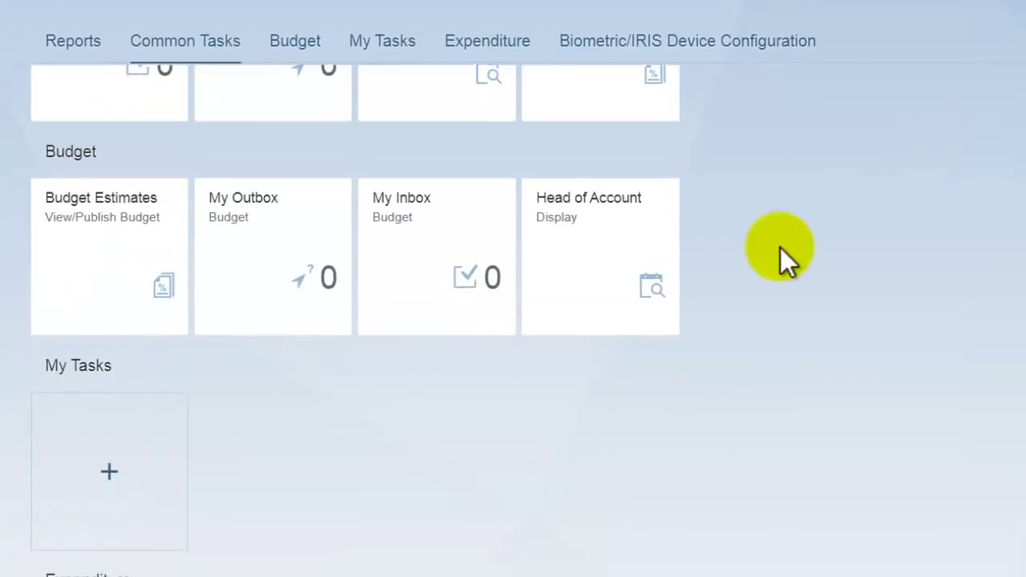
scroll(780, 247, down, 4)
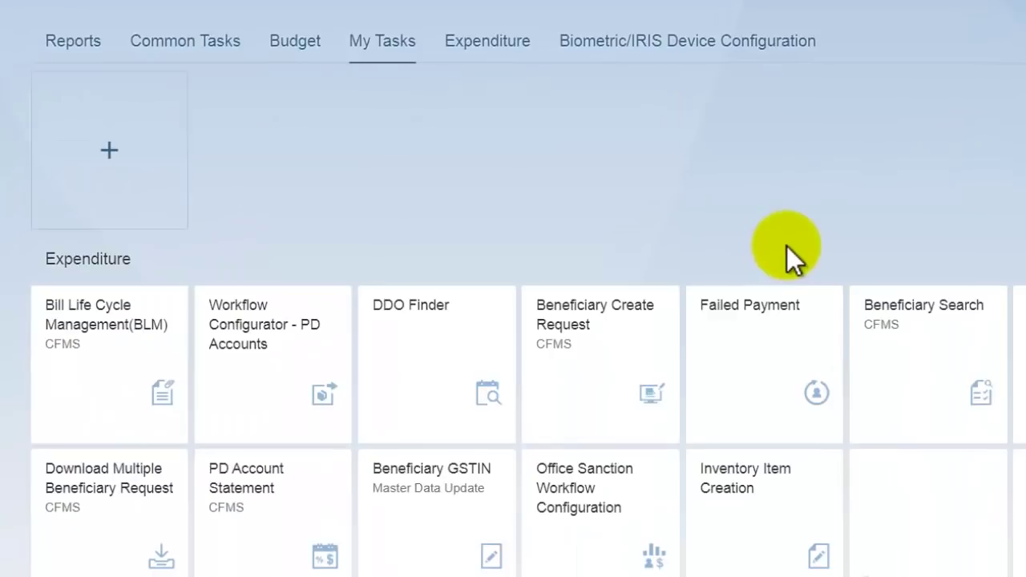
scroll(802, 257, up, 8)
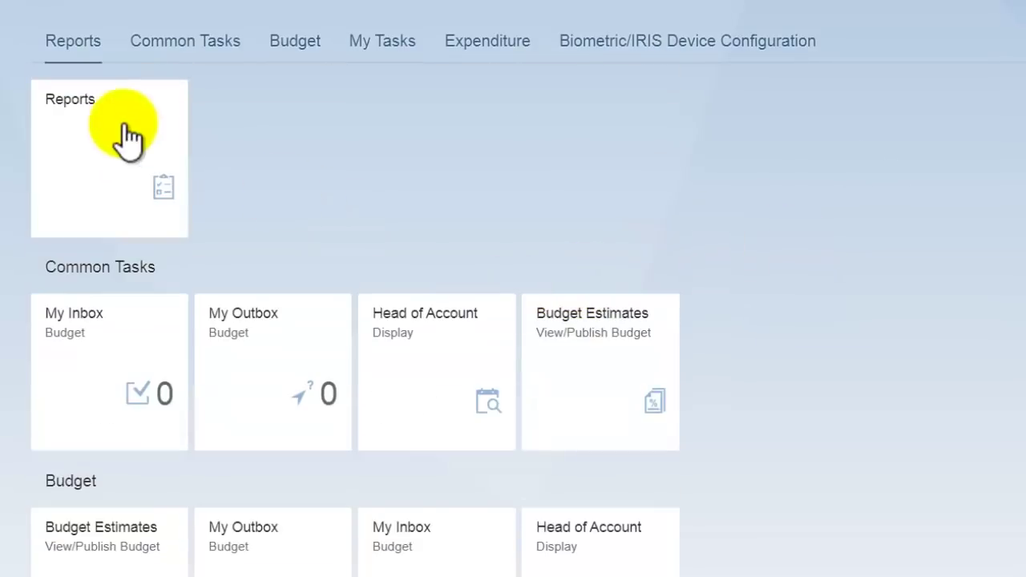
click(113, 164)
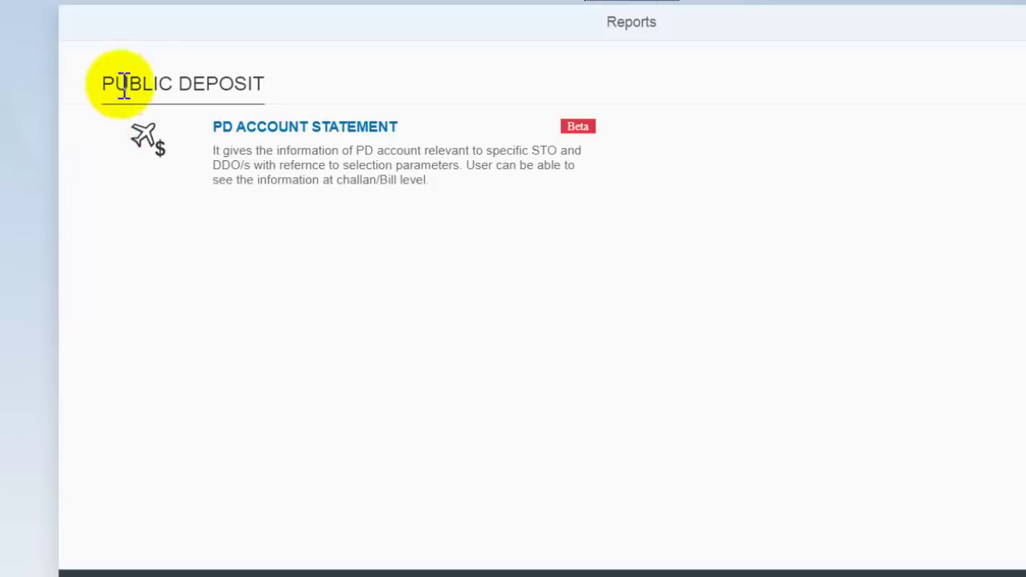
triple_click(157, 82)
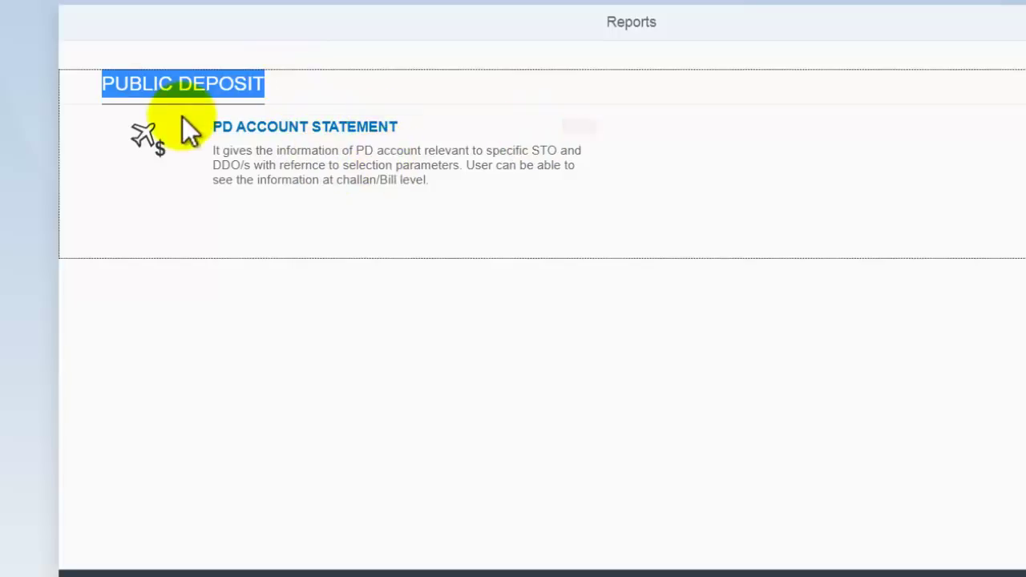
click(90, 8)
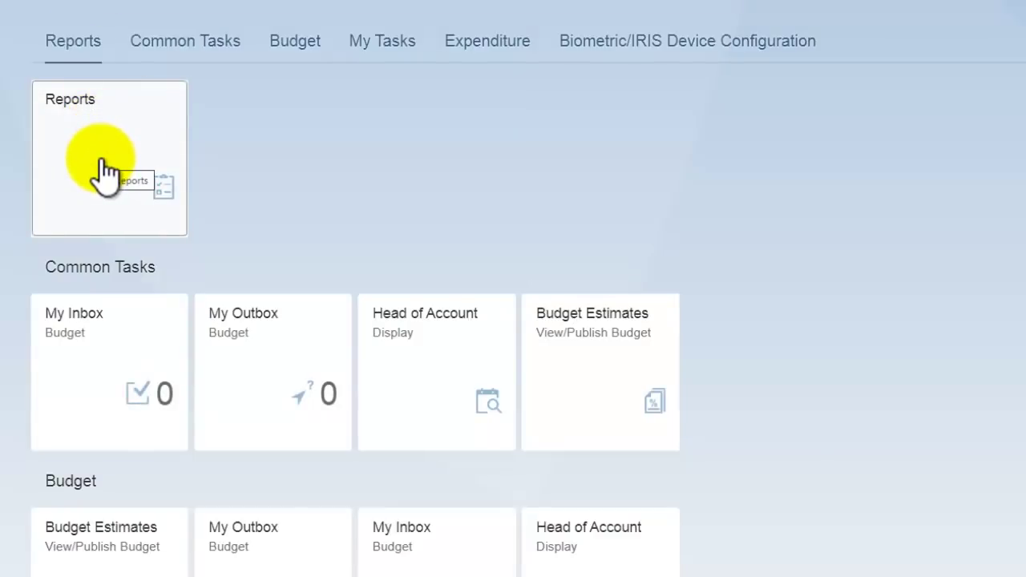
Step: Open the PD Account Statement app briefly, then go back to the launchpad
scroll(103, 173, down, 9)
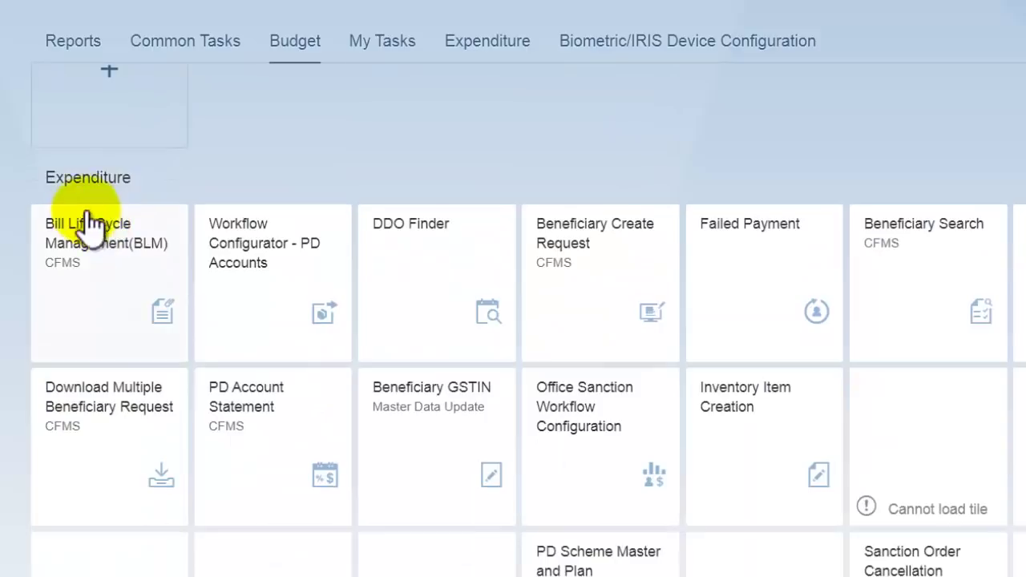
click(84, 178)
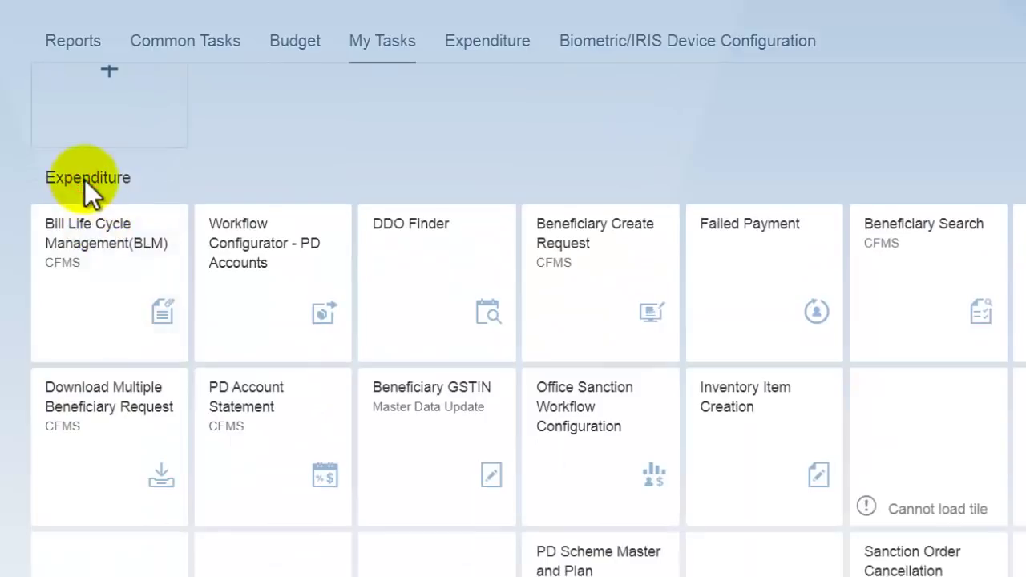
scroll(280, 383, down, 1)
click(286, 348)
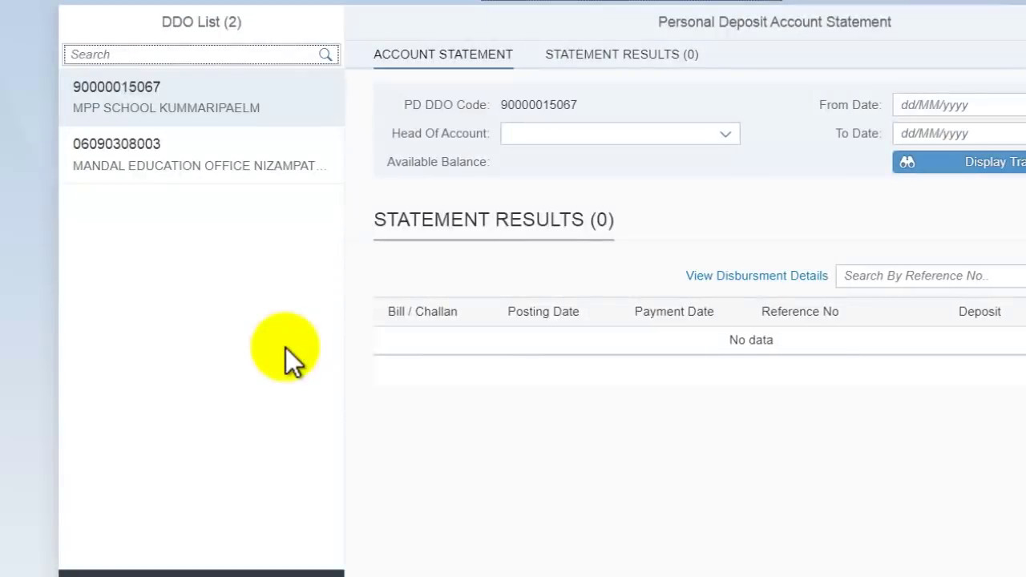
click(120, 4)
scroll(320, 310, up, 10)
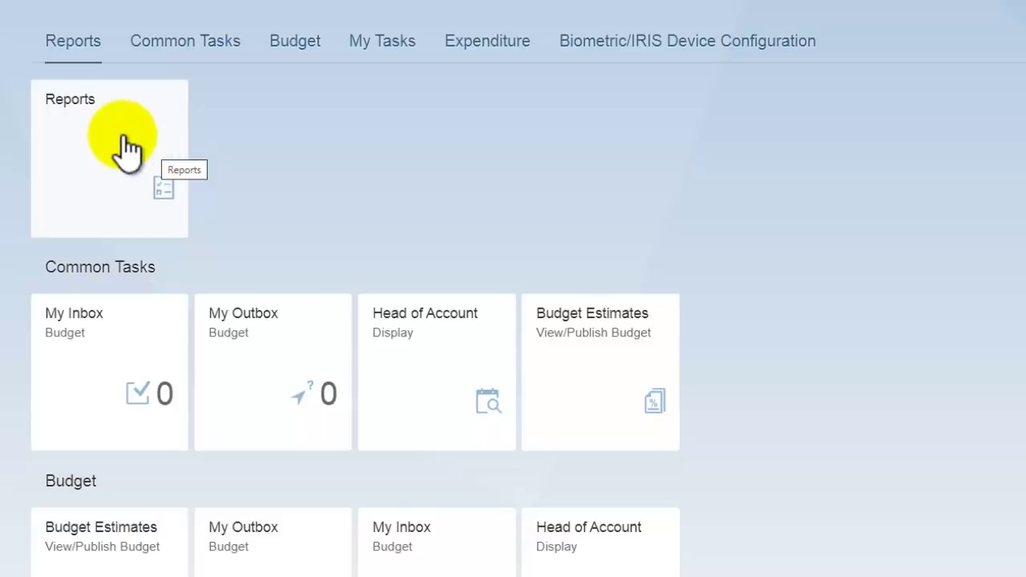
Step: Check the list of available reports again and return to the launchpad home
scroll(609, 240, down, 5)
scroll(669, 253, down, 5)
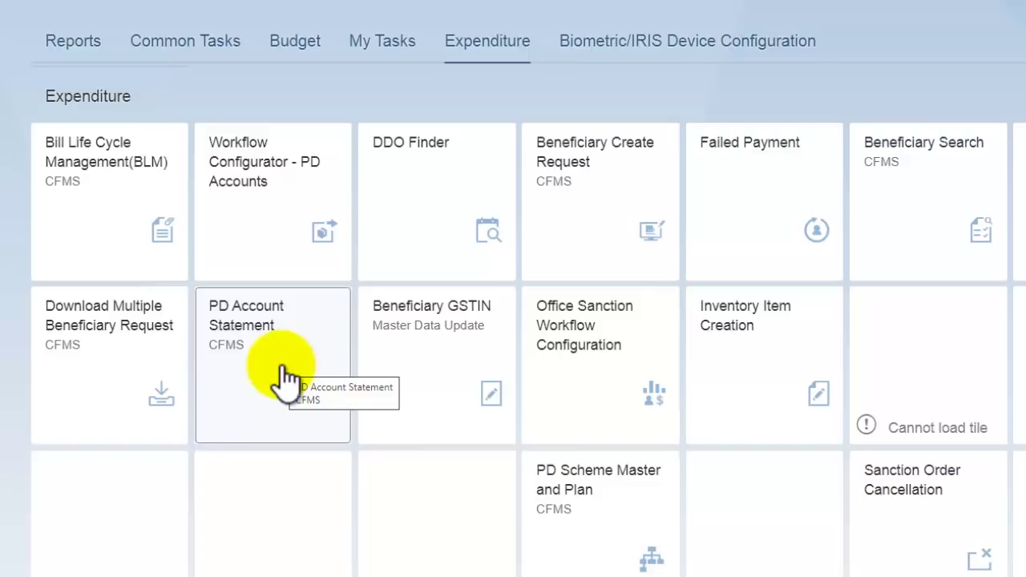
scroll(285, 377, up, 10)
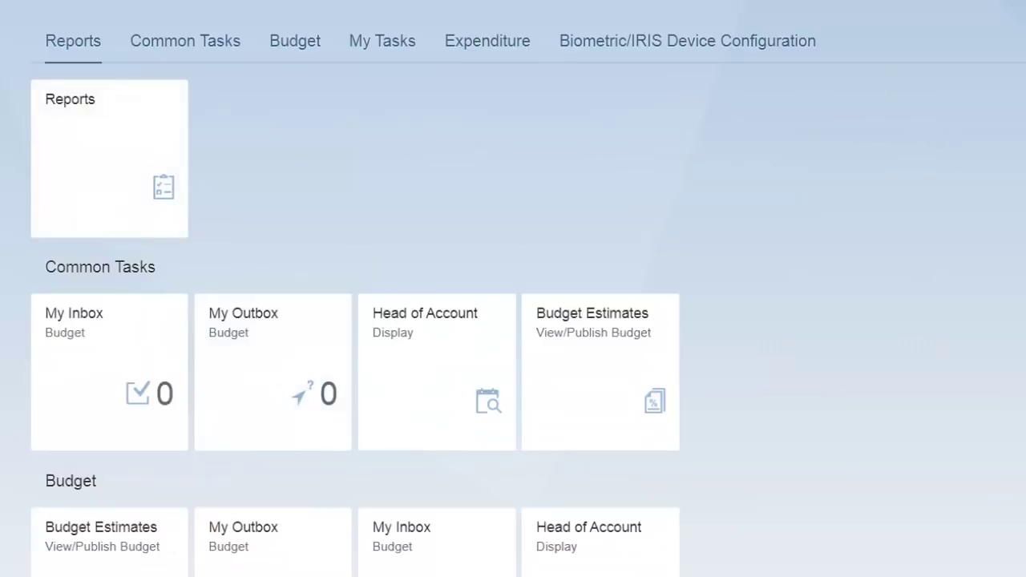
click(81, 149)
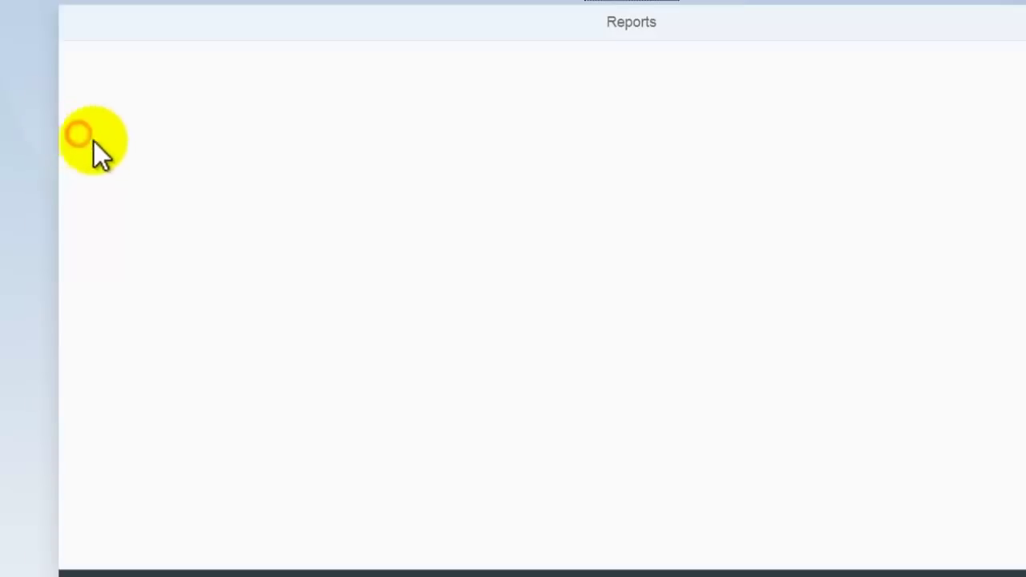
click(92, 5)
Step: Open Workflow Configurator - PD Accounts and show the DDO's report authorizations, highlighting function 4
scroll(505, 286, down, 8)
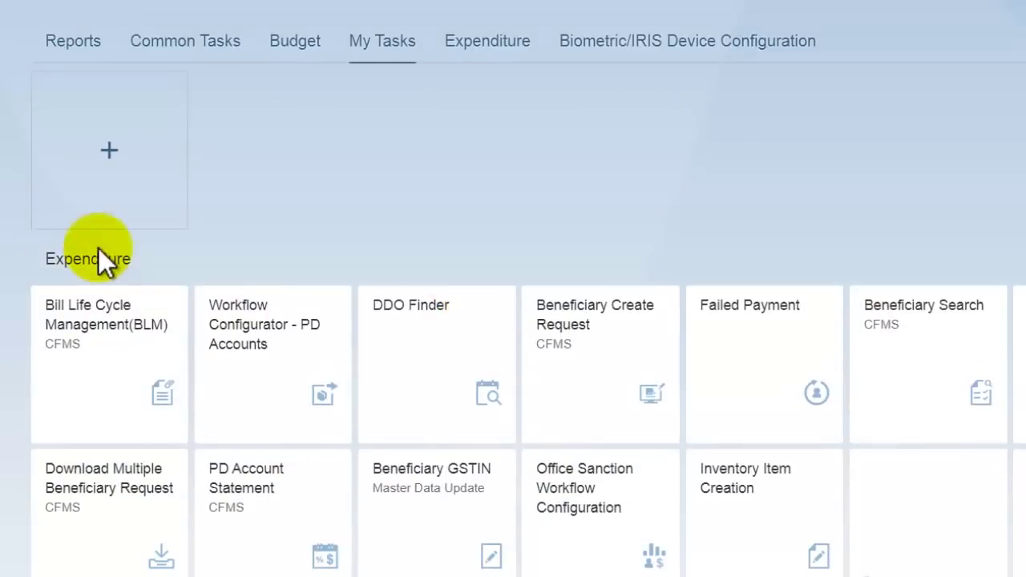
scroll(443, 262, down, 3)
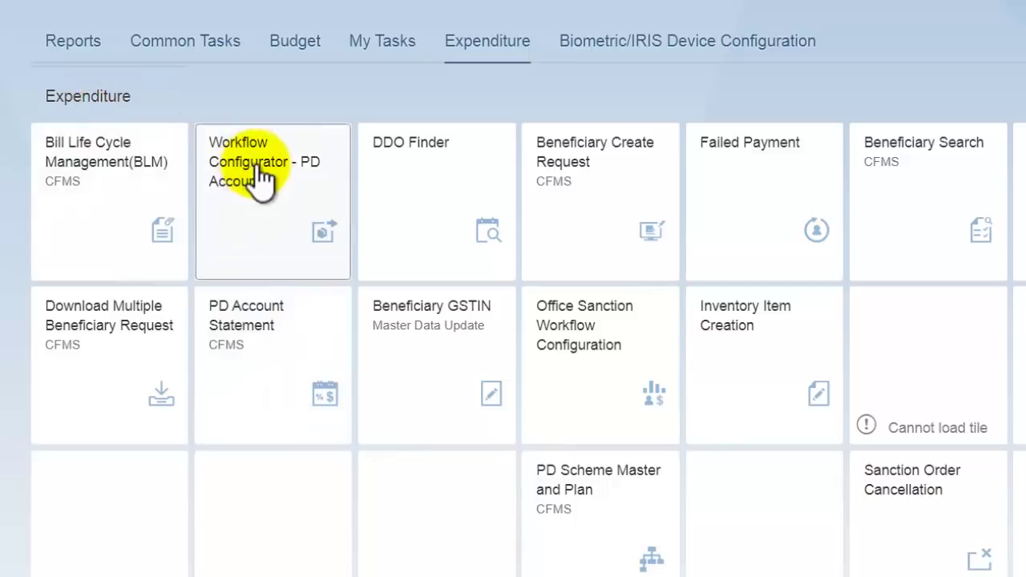
click(295, 189)
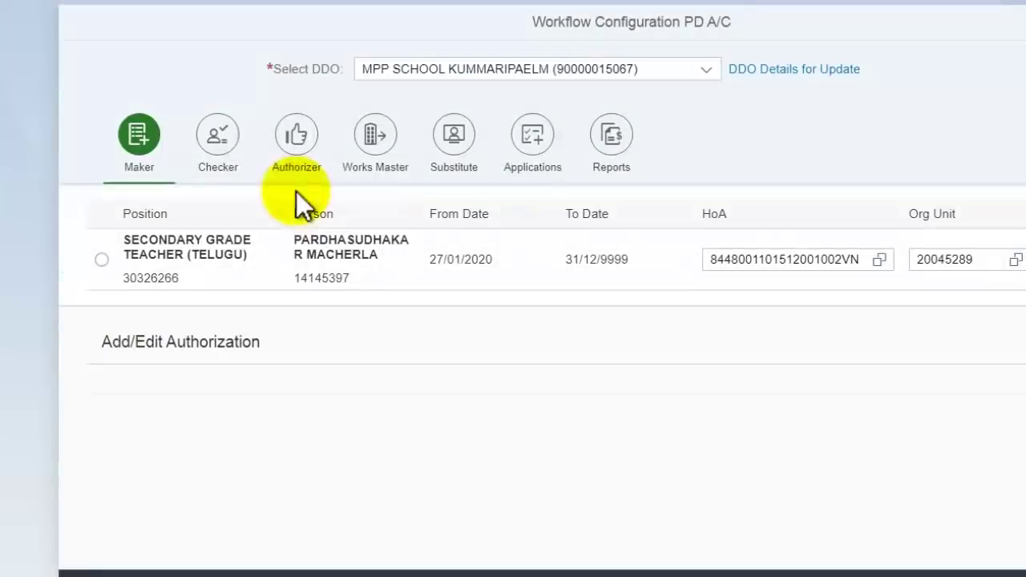
click(613, 146)
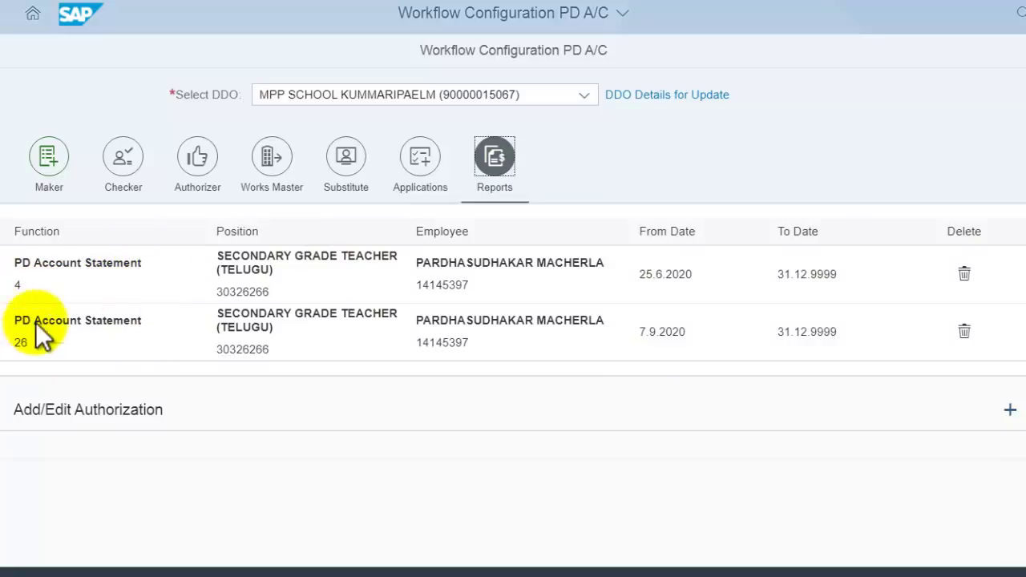
click(22, 284)
double_click(21, 285)
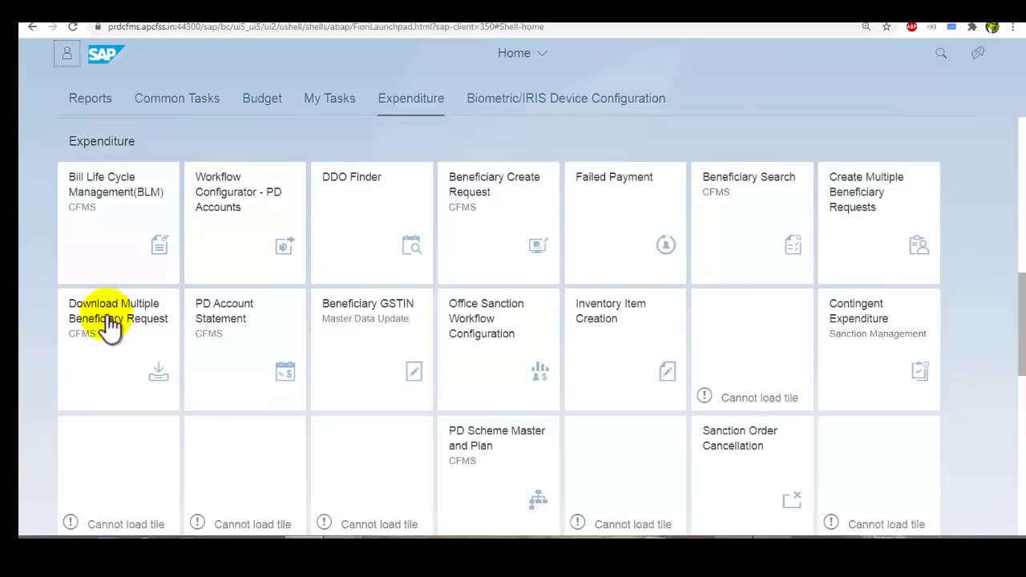
Step: Revisit the reports list, then highlight function 4 and the Add/Edit Authorization heading in the PD configuration
scroll(110, 325, up, 15)
click(91, 172)
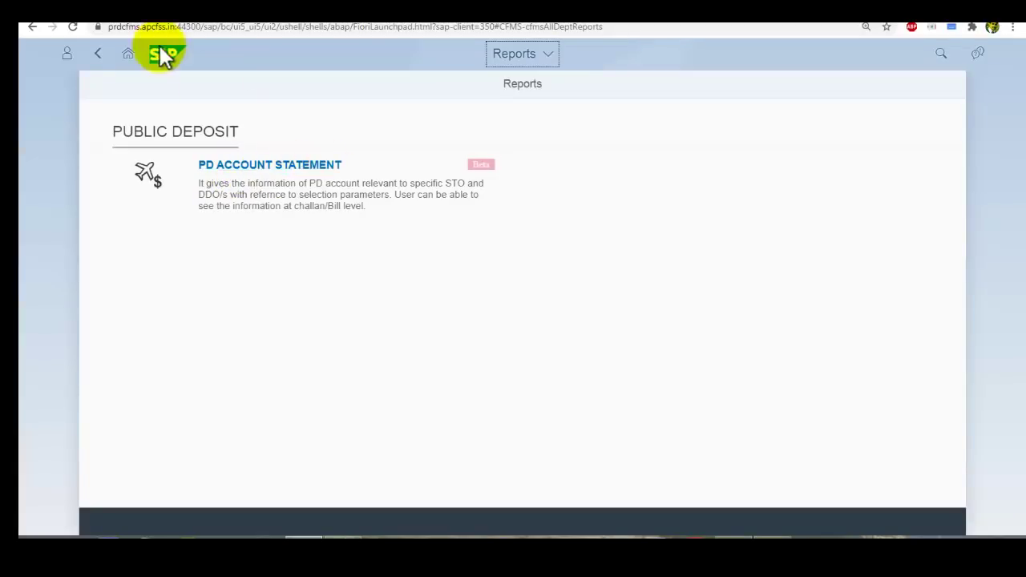
click(100, 54)
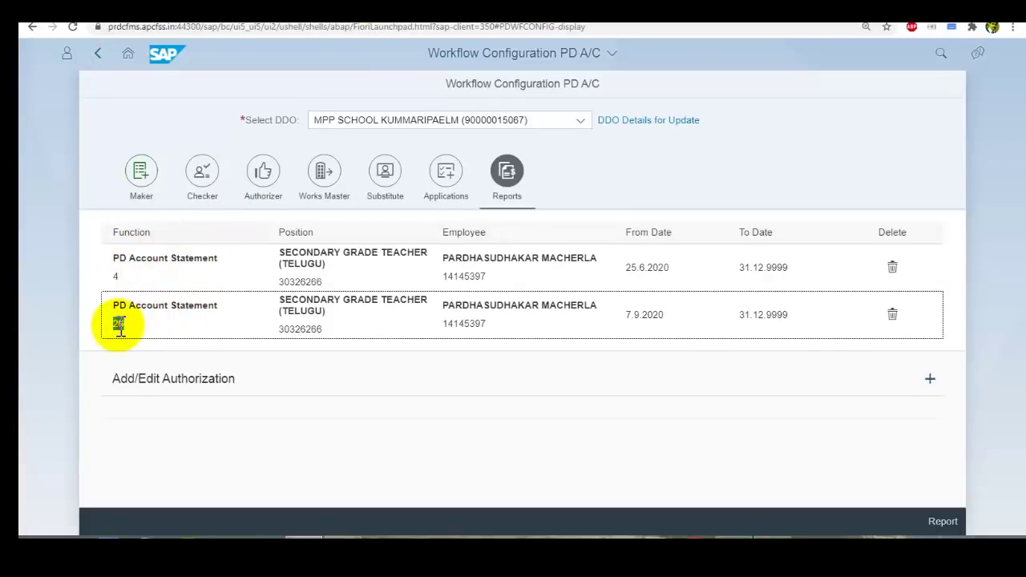
click(115, 276)
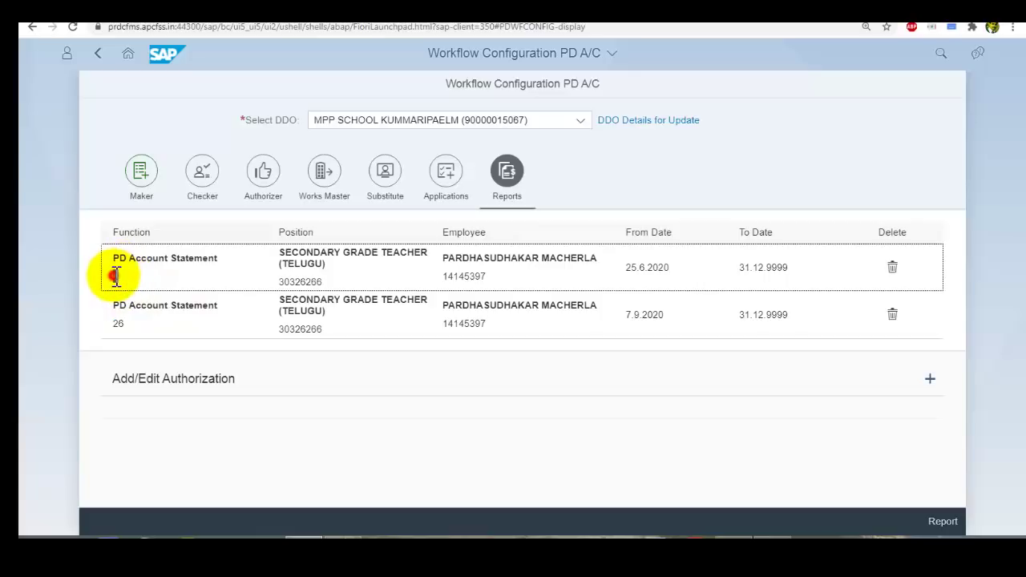
double_click(115, 276)
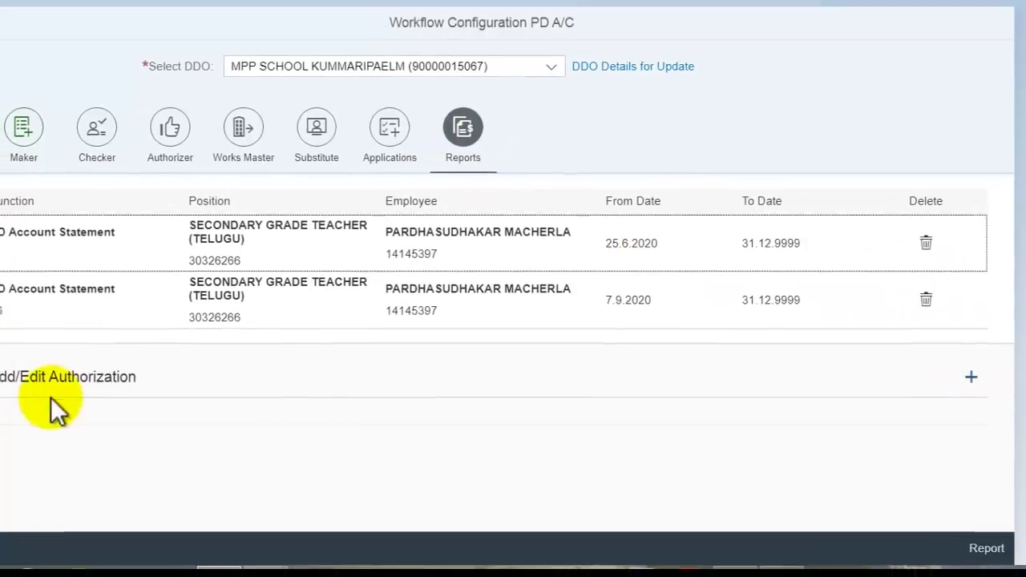
drag(48, 367, 250, 389)
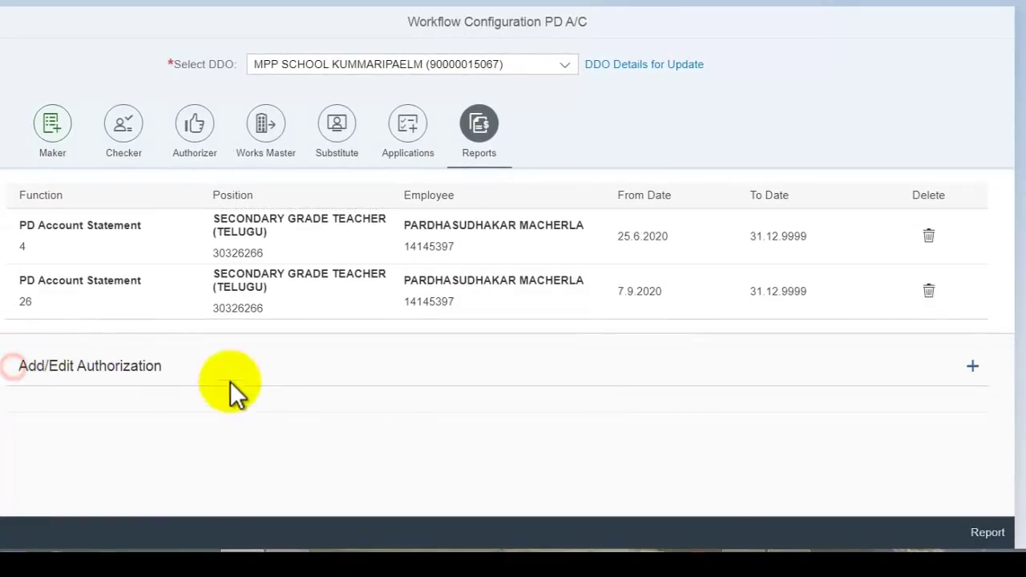
click(76, 359)
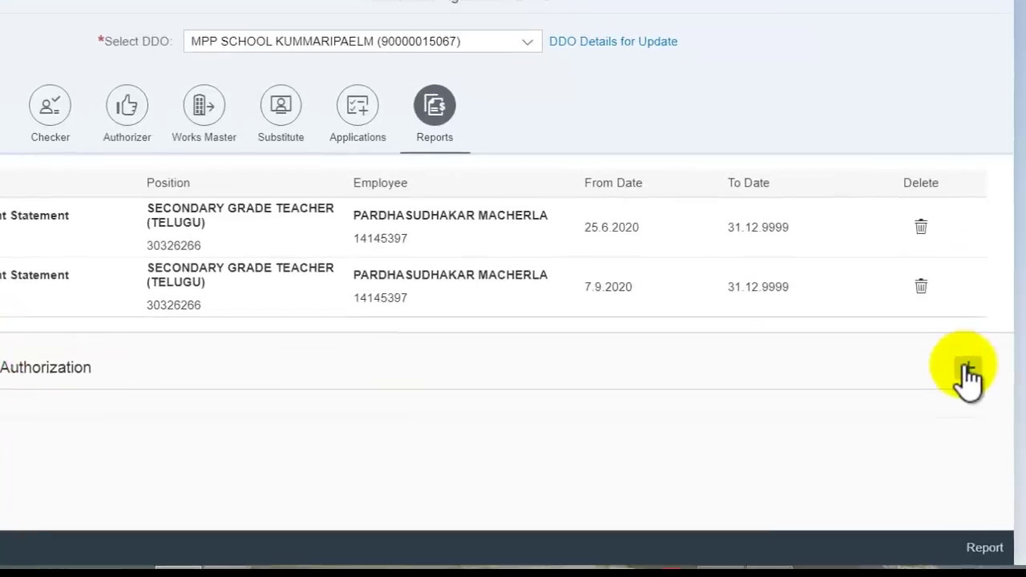
Step: Start a new report authorization with function 4 PD Account Statement
click(948, 377)
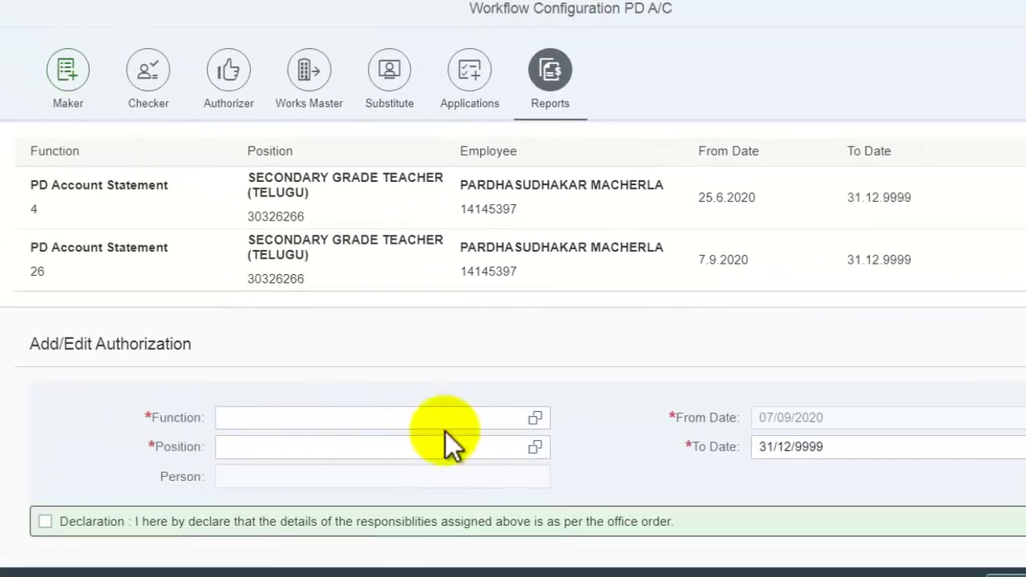
click(534, 418)
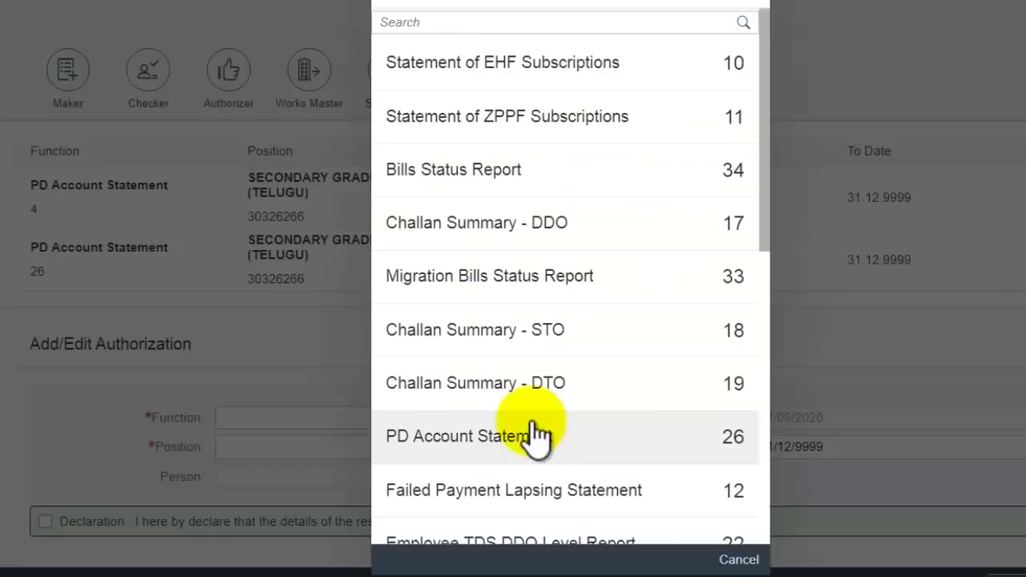
scroll(766, 216, down, 5)
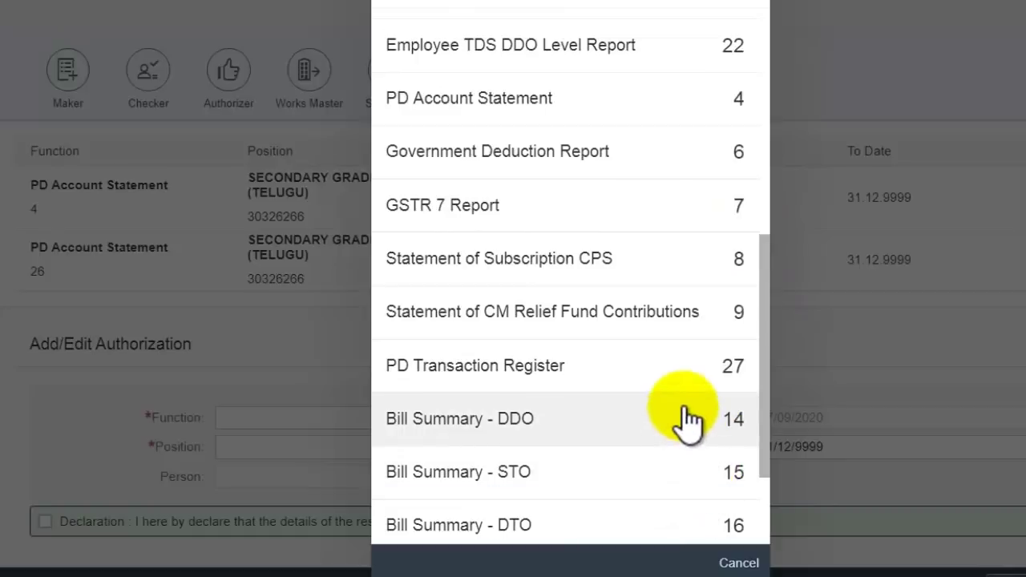
scroll(691, 336, up, 2)
scroll(691, 333, up, 2)
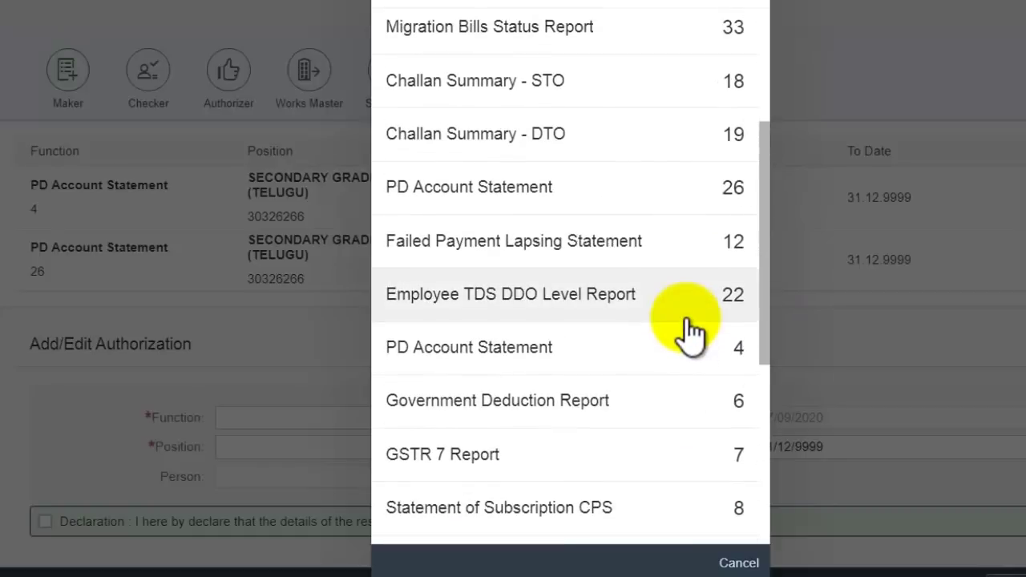
click(693, 389)
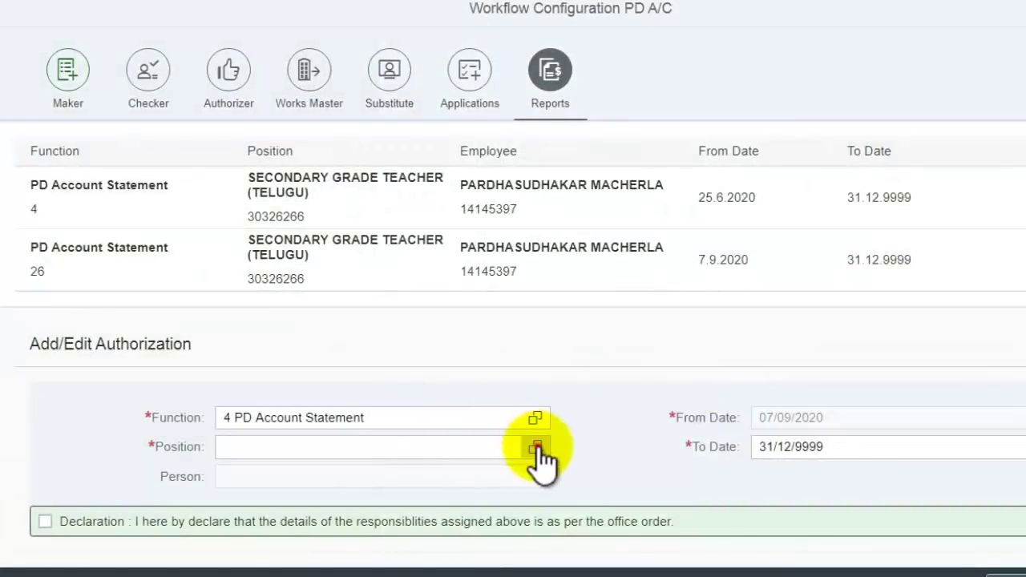
click(535, 446)
click(591, 102)
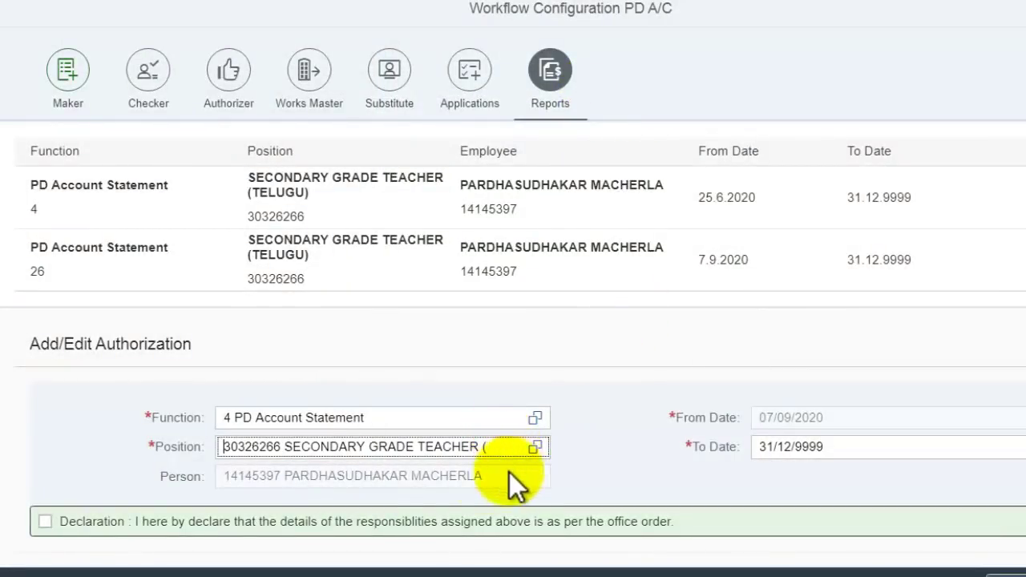
click(45, 521)
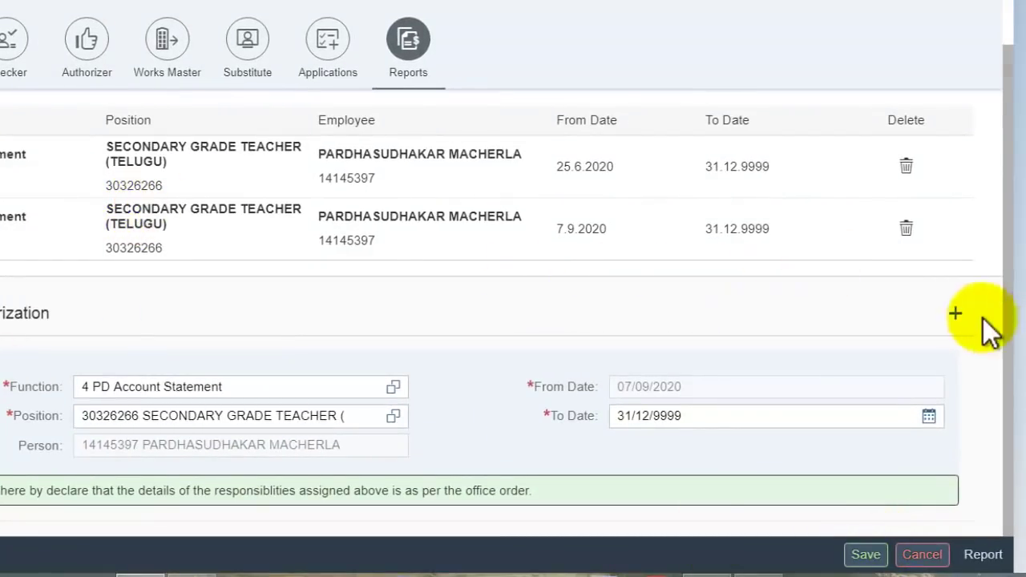
Step: Add and save an authorization for function 26 PD Account Statement with the declaration accepted
click(955, 314)
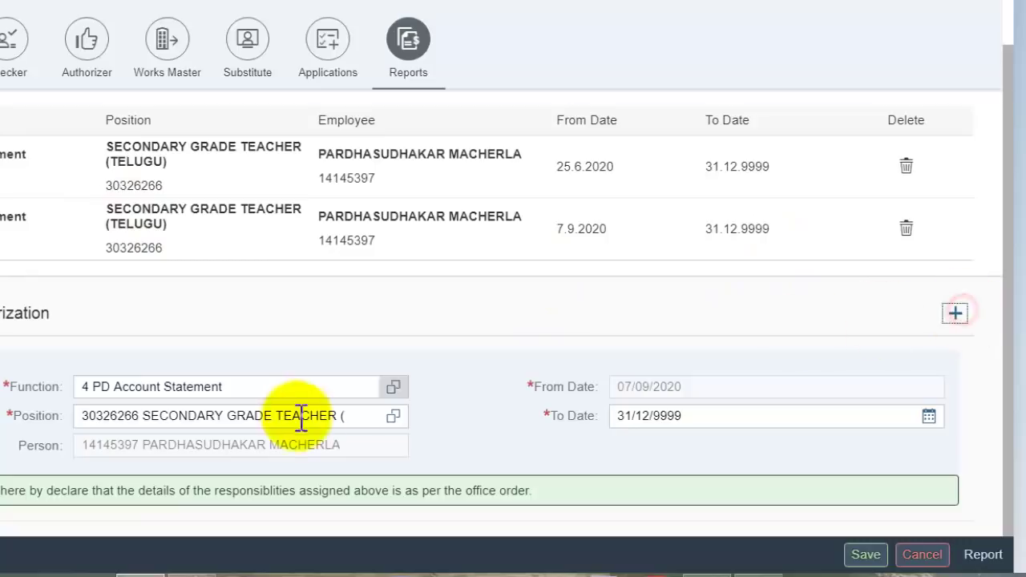
click(394, 387)
scroll(481, 264, down, 3)
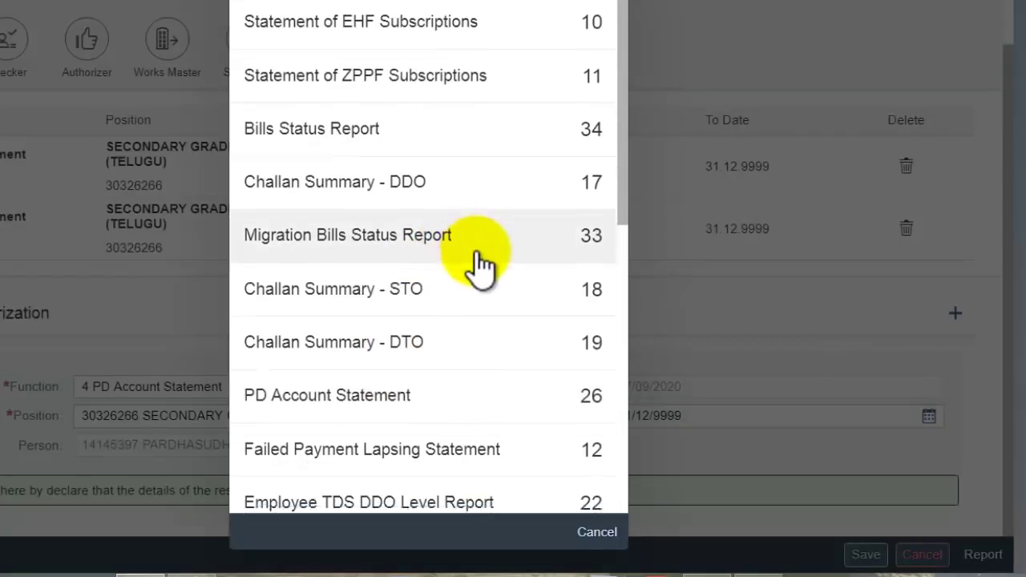
click(539, 175)
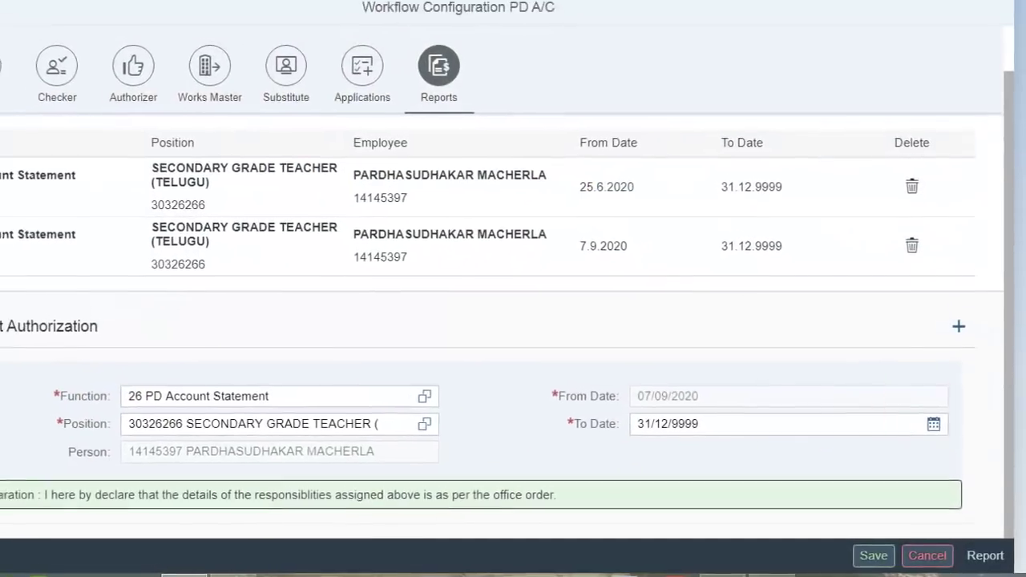
click(41, 501)
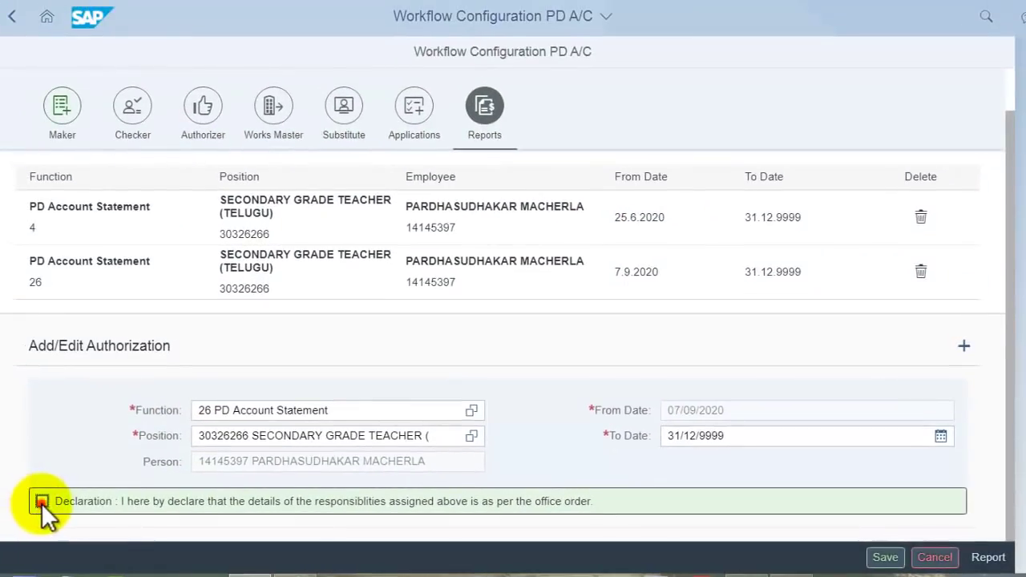
click(885, 557)
click(553, 324)
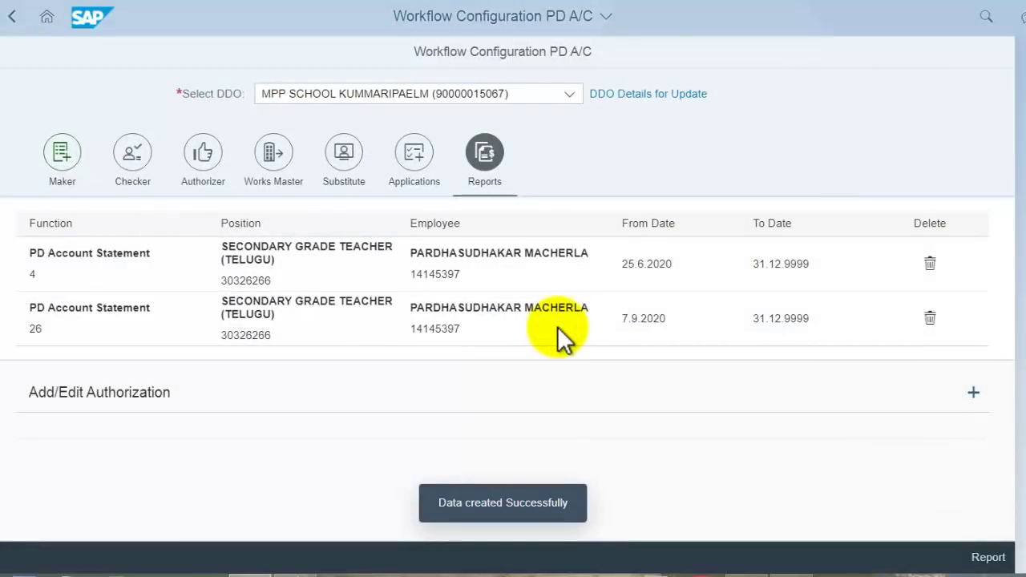
Step: Discard the extra empty authorization form, return to the launchpad home, and reload it
click(973, 392)
click(944, 557)
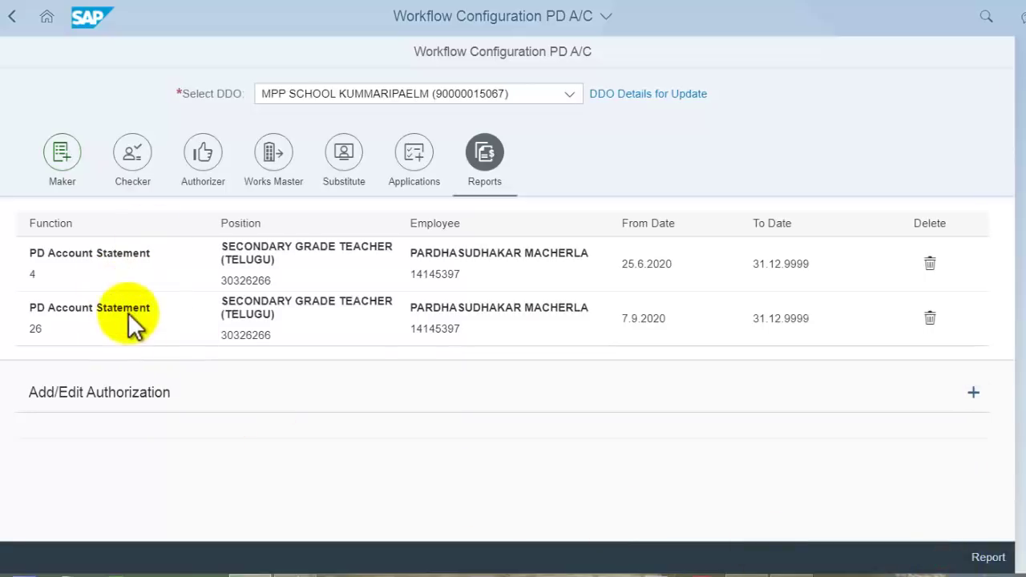
click(47, 16)
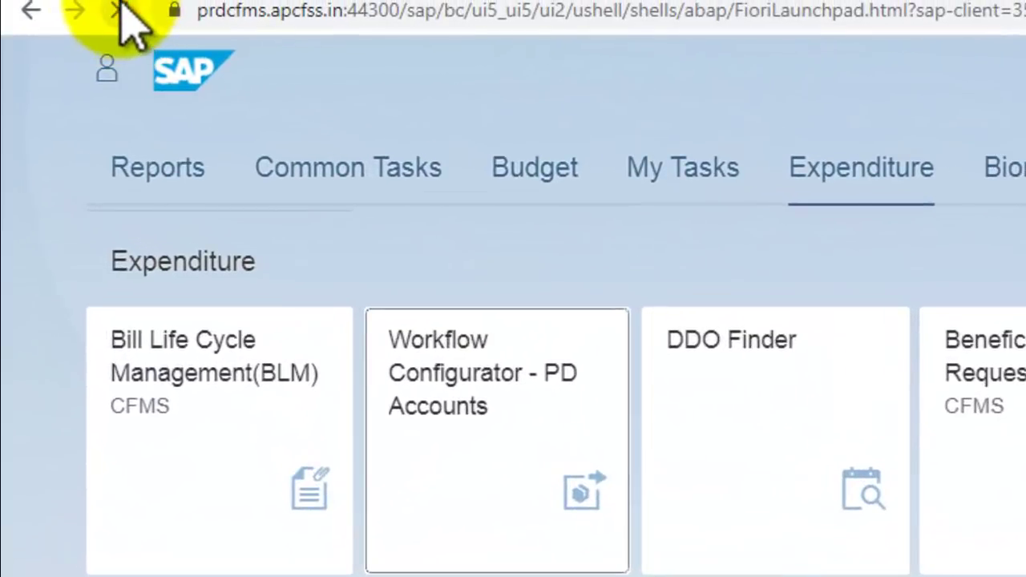
click(119, 10)
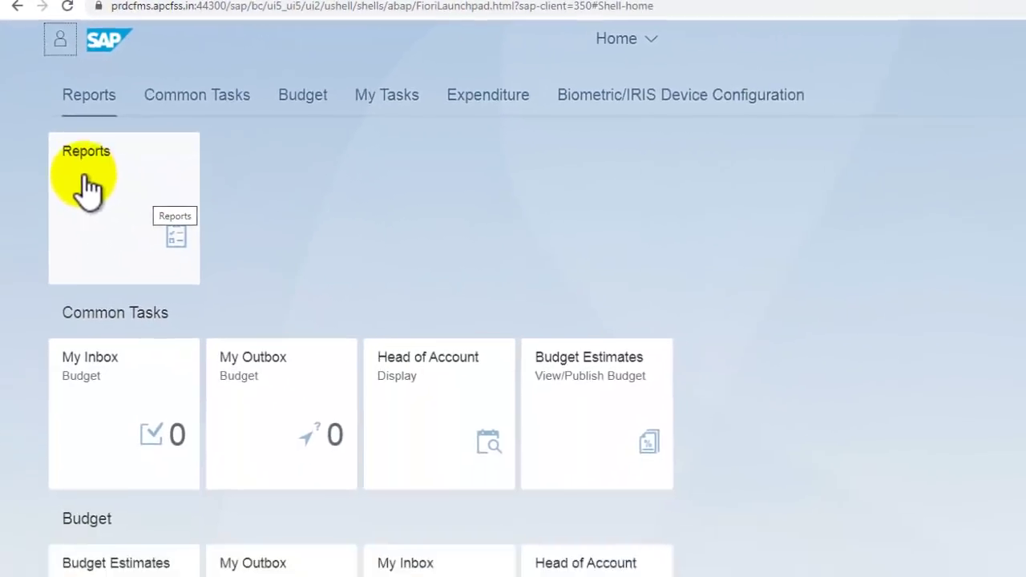
click(109, 182)
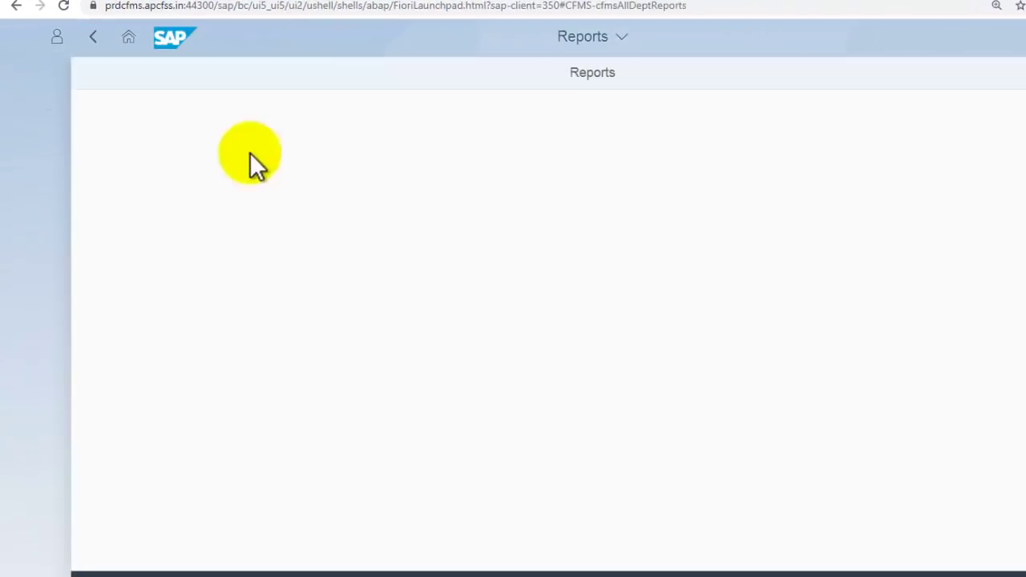
click(130, 38)
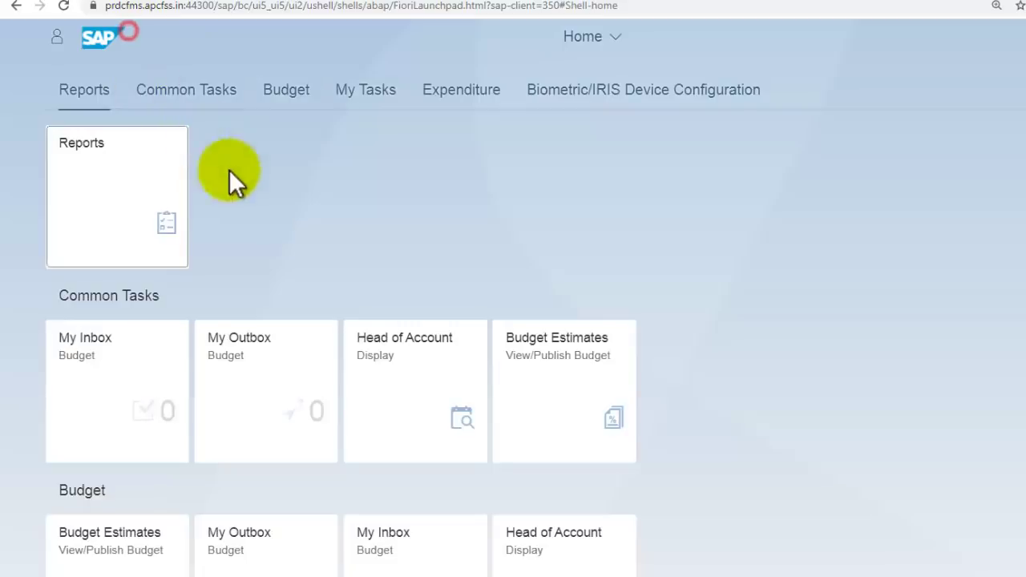
scroll(232, 224, down, 5)
scroll(236, 281, down, 3)
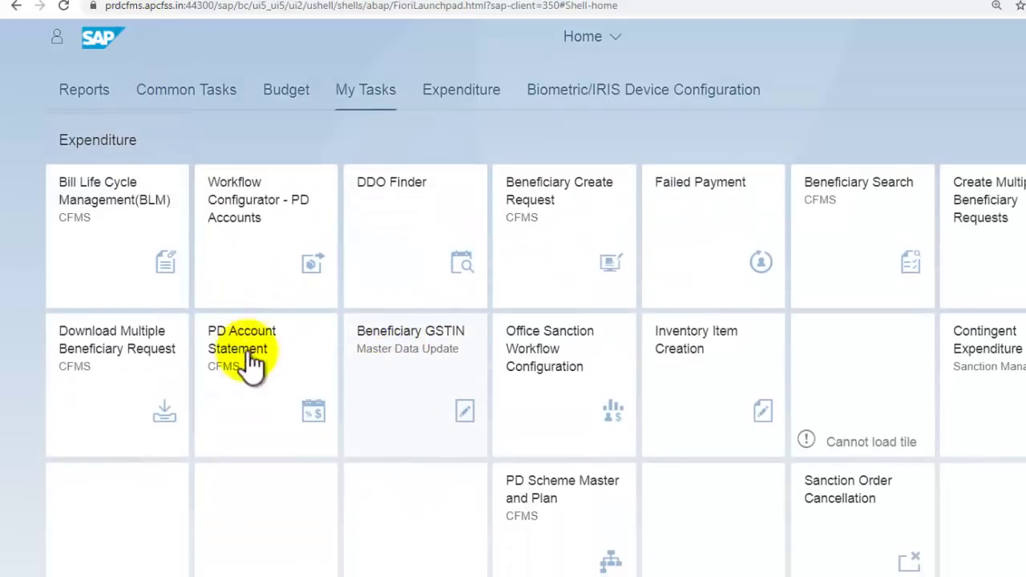
scroll(257, 367, down, 1)
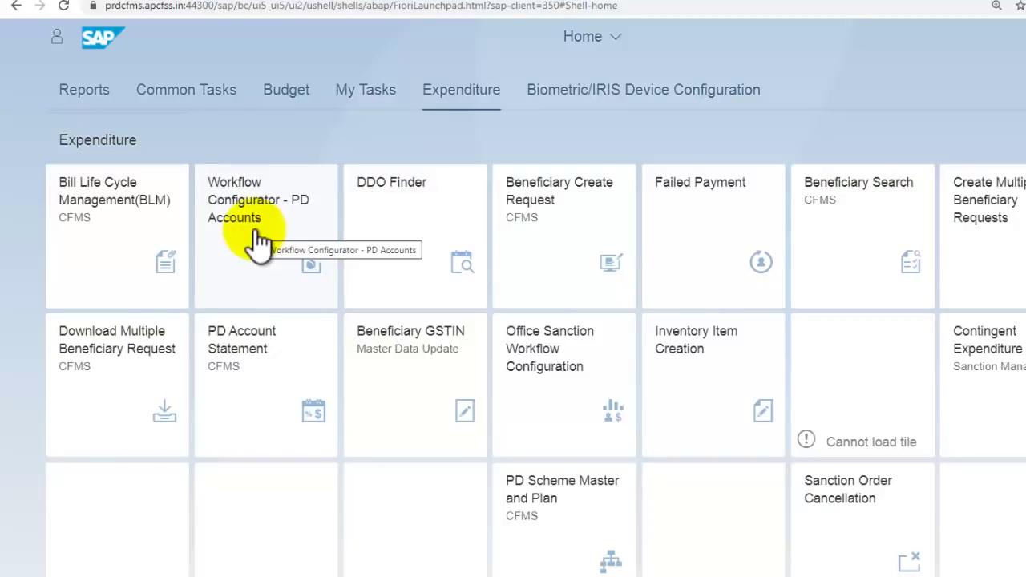
scroll(253, 265, up, 5)
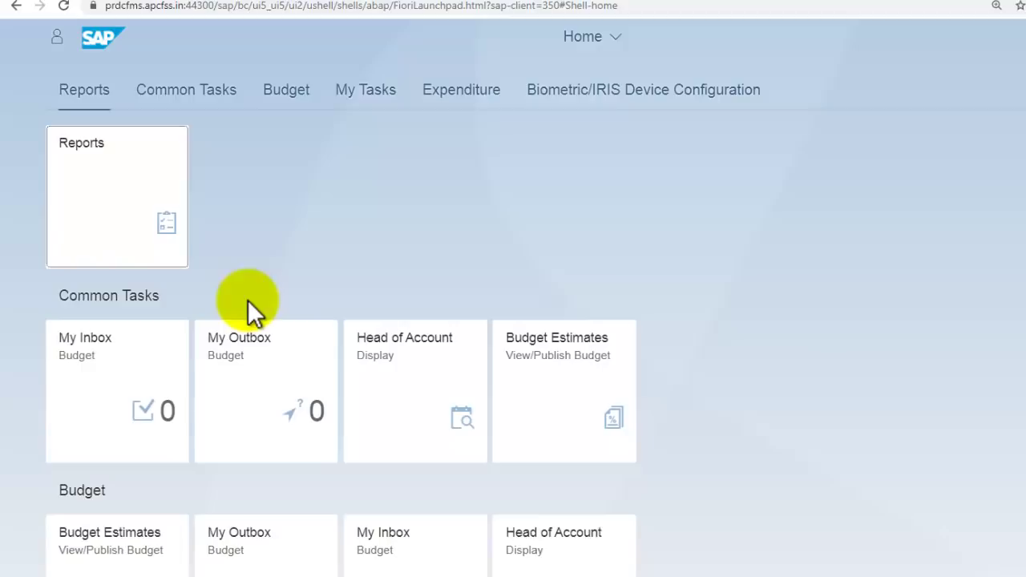
click(162, 228)
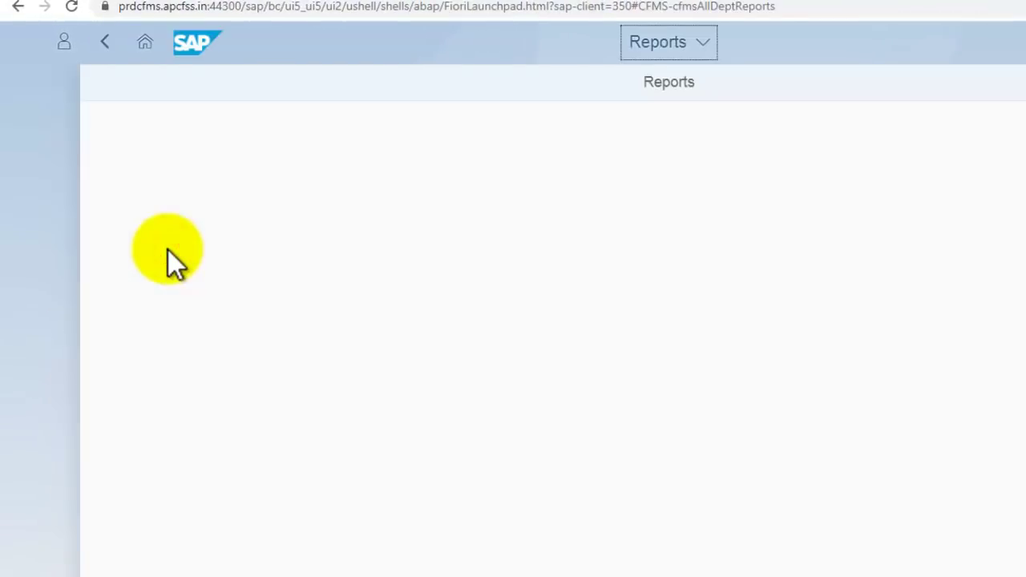
click(366, 191)
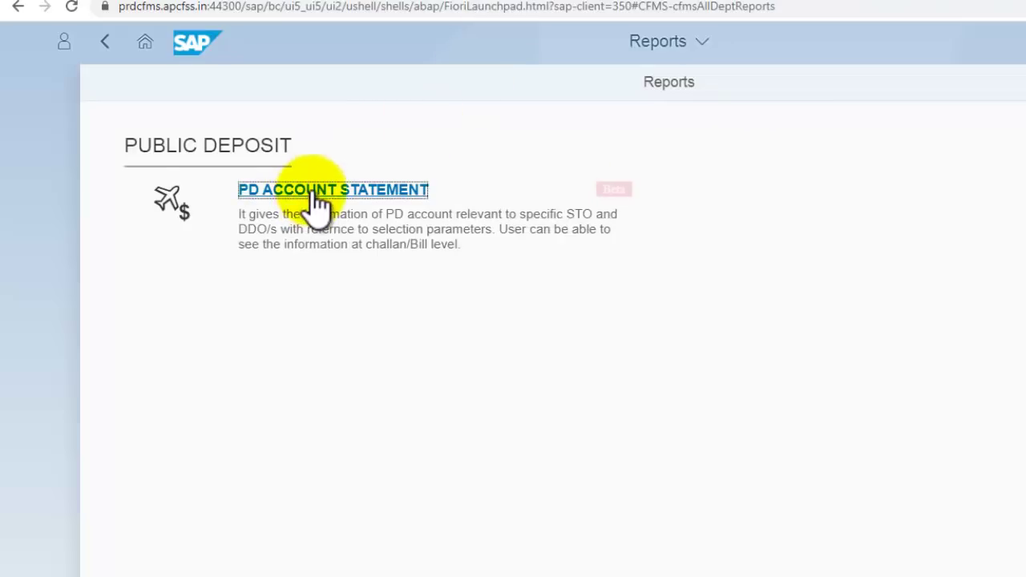
click(317, 205)
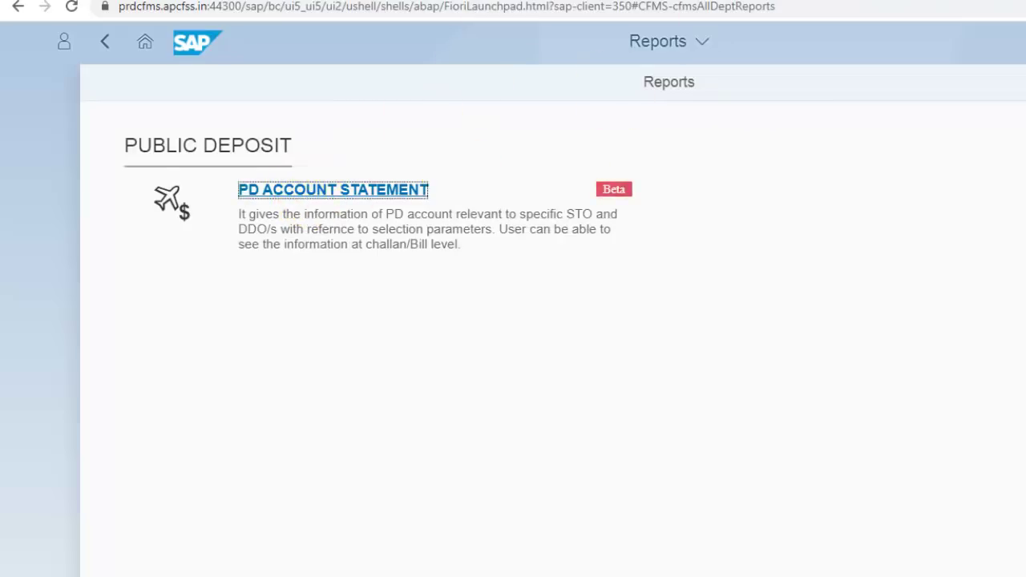
click(420, 189)
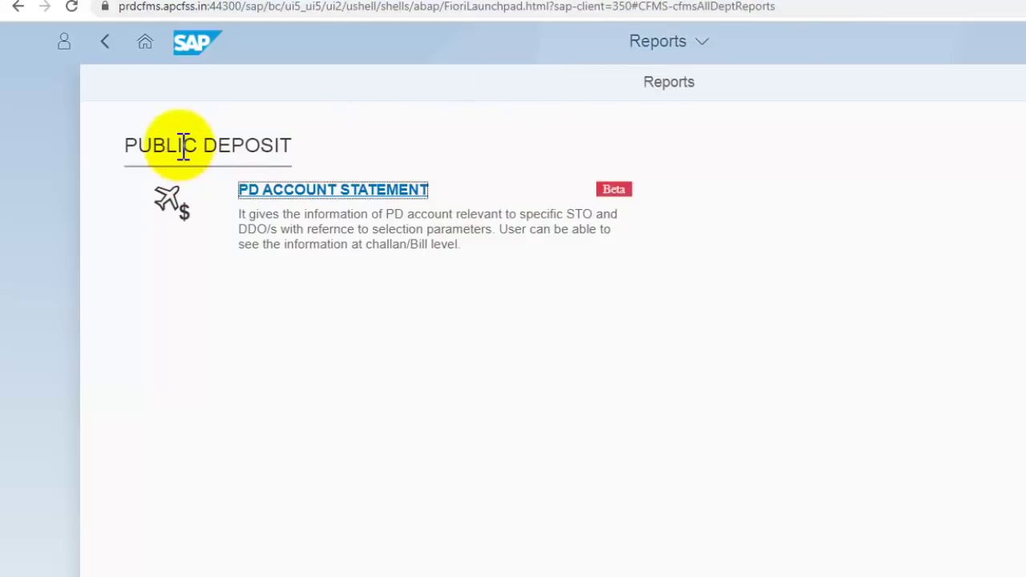
click(325, 192)
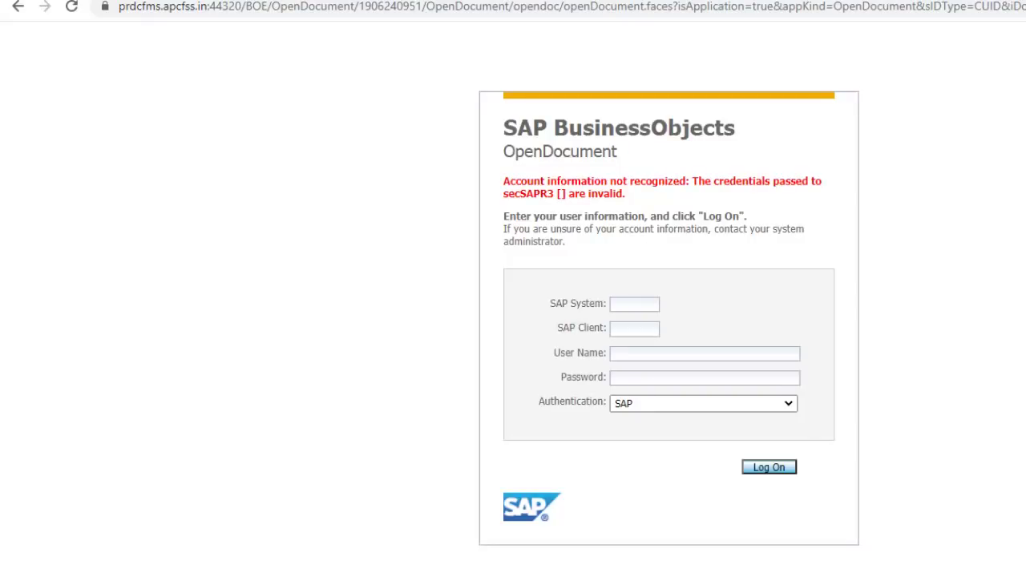
key(ctrl+w)
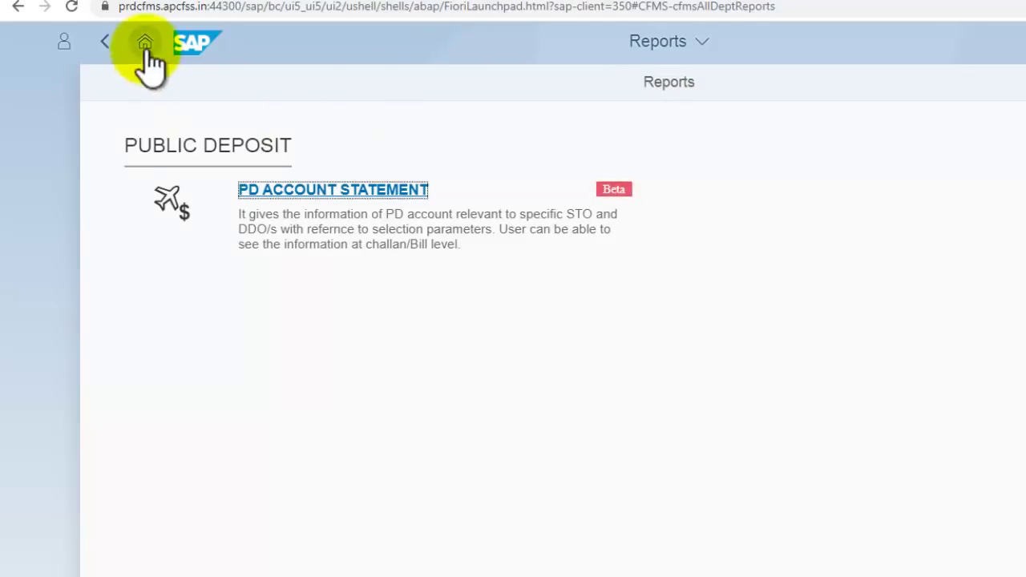
click(328, 195)
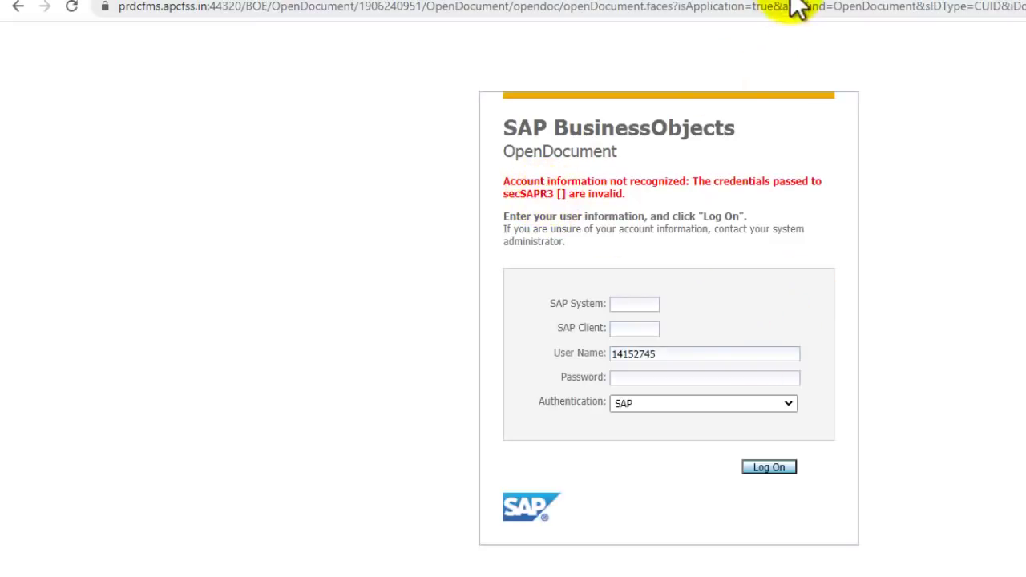
click(790, 0)
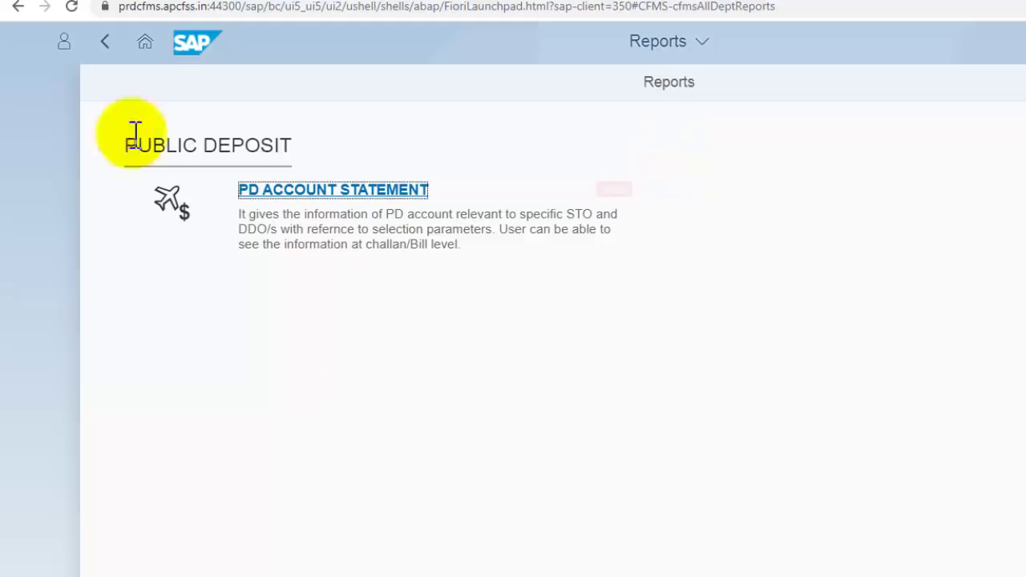
click(104, 42)
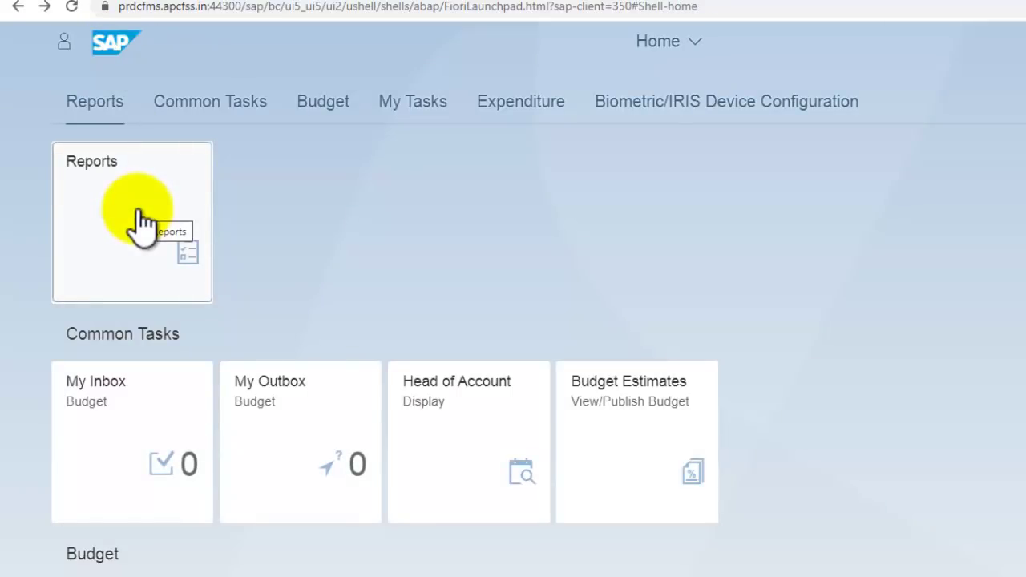
scroll(176, 265, down, 5)
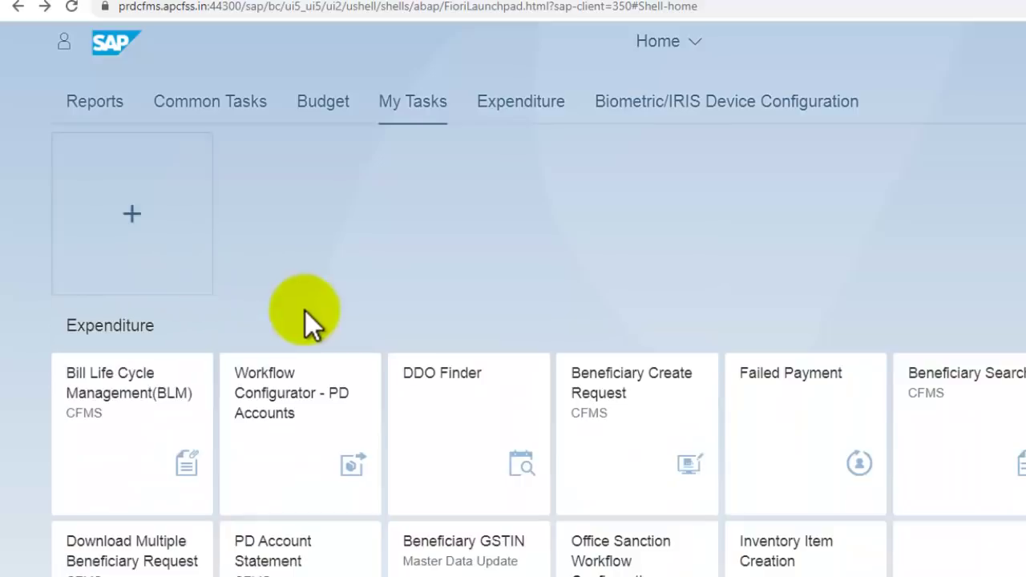
scroll(305, 311, down, 1)
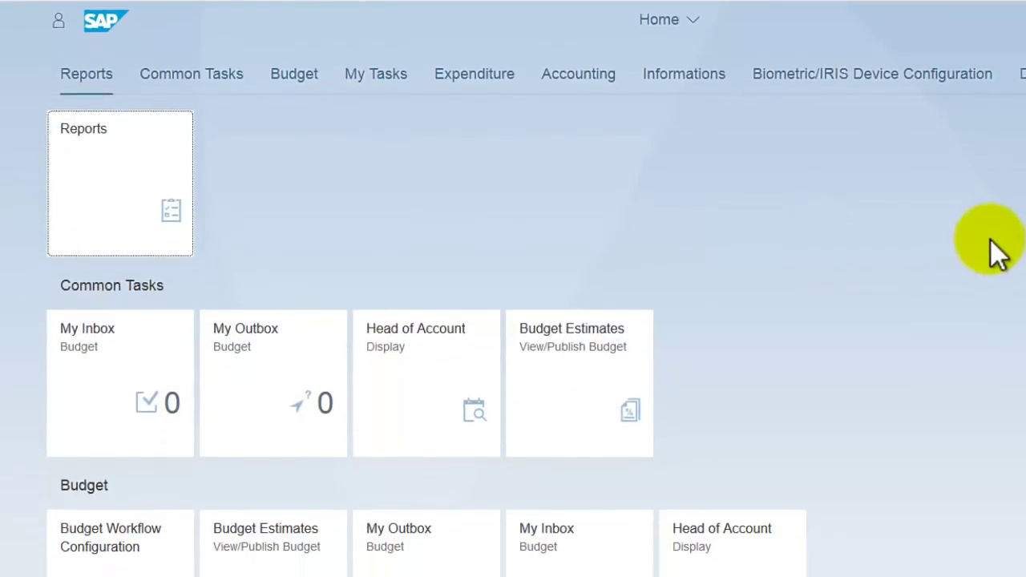
scroll(722, 217, down, 1)
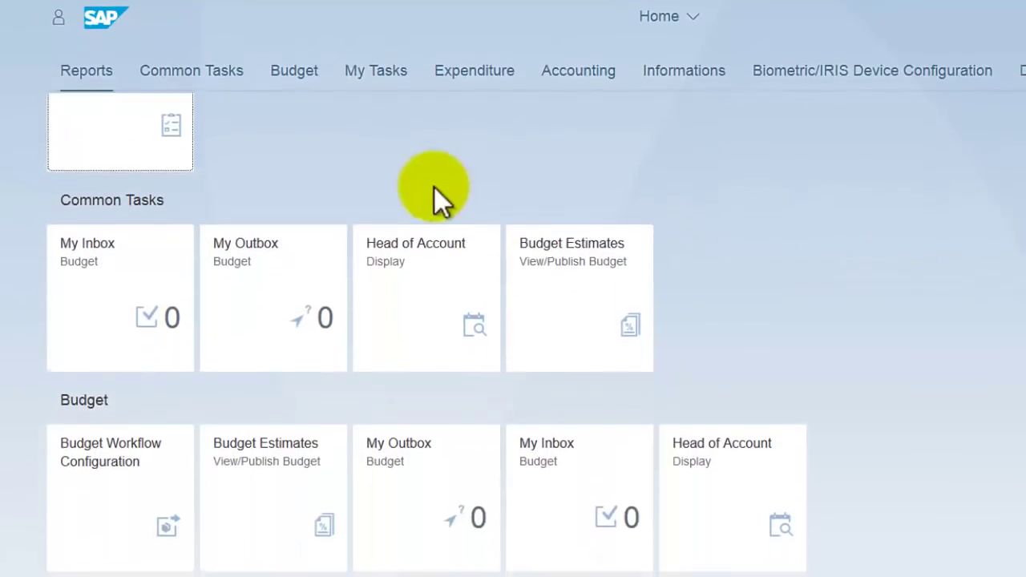
Step: From the Reports page, find the Public Deposit section and open PD ACCOUNT STATEMENT
scroll(161, 196, up, 1)
click(84, 198)
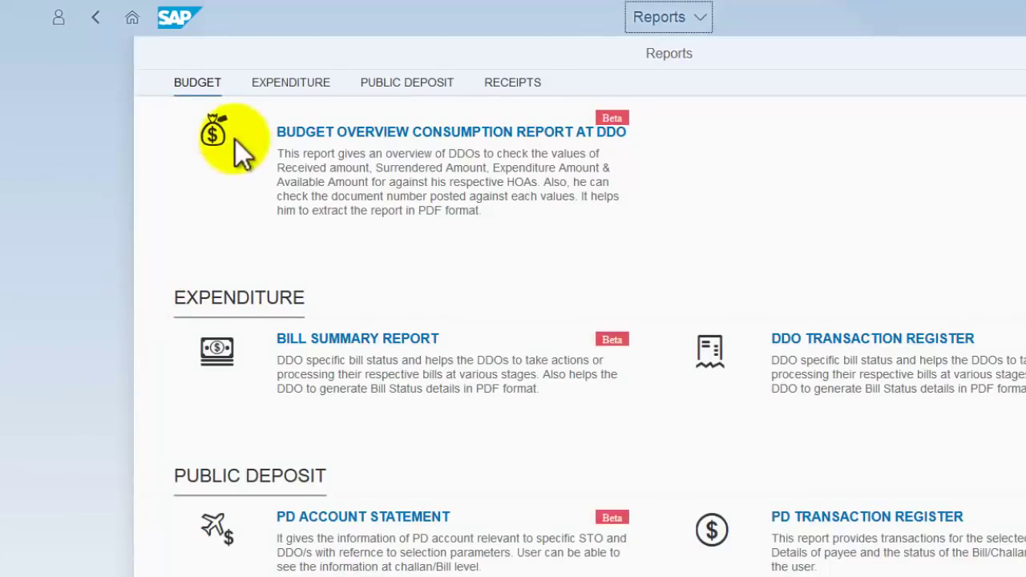
scroll(385, 144, down, 2)
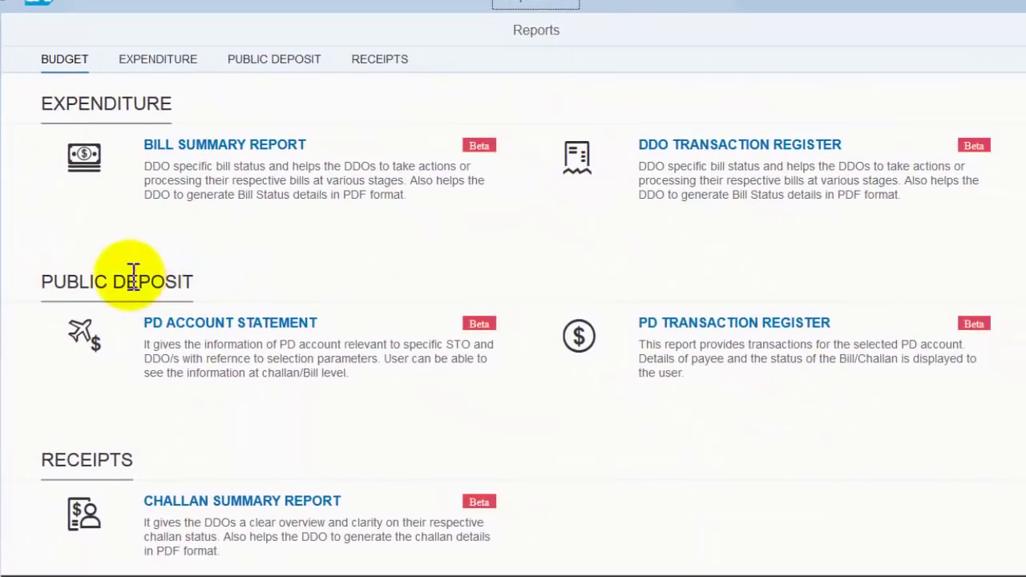
double_click(128, 286)
scroll(115, 117, up, 2)
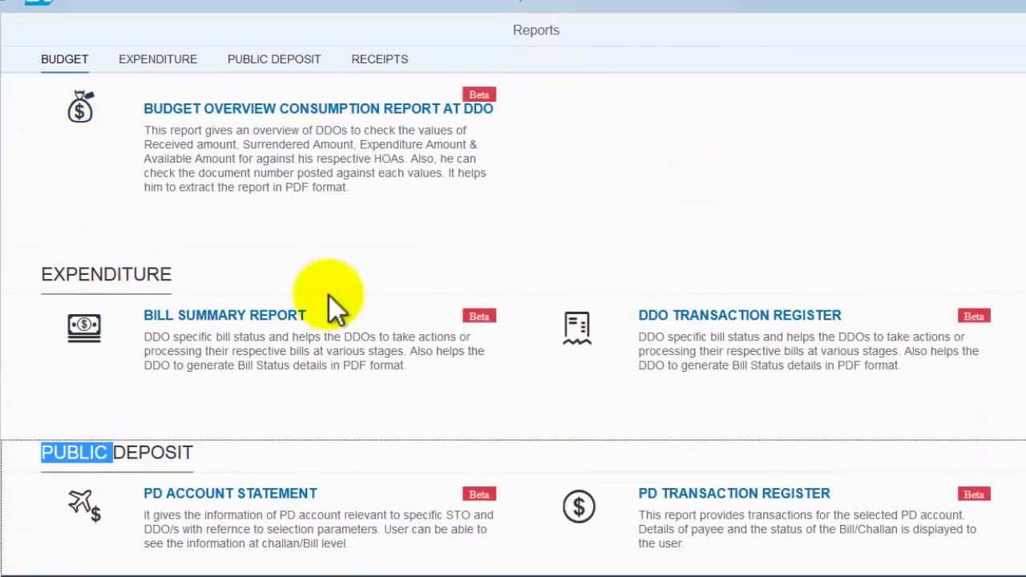
scroll(289, 297, down, 5)
scroll(256, 305, up, 4)
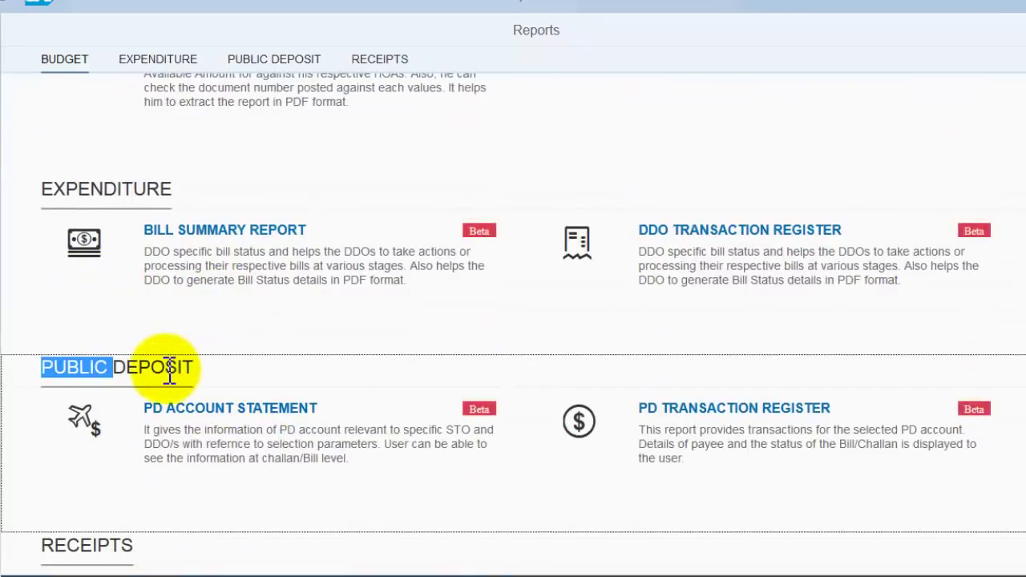
triple_click(184, 372)
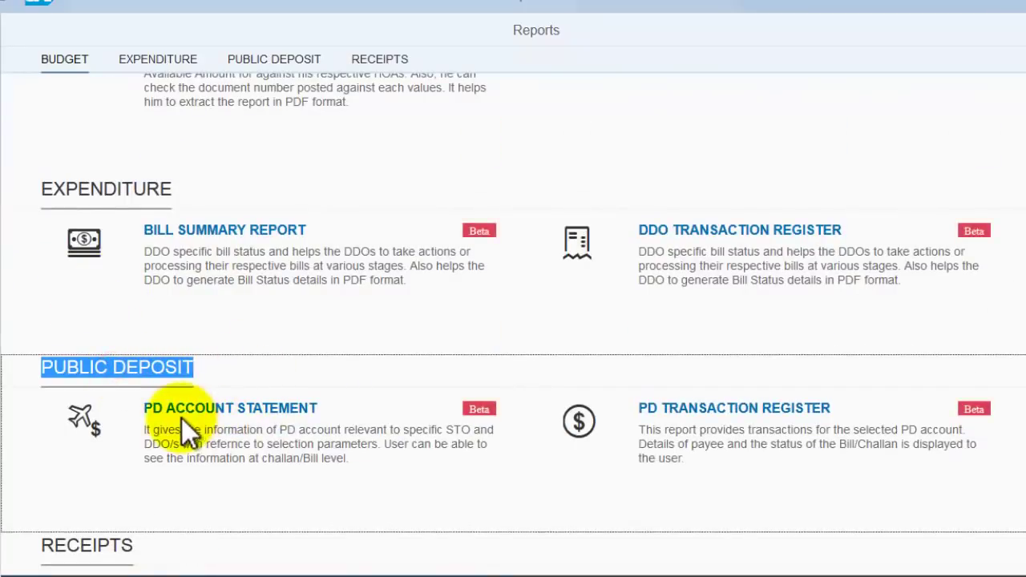
click(227, 408)
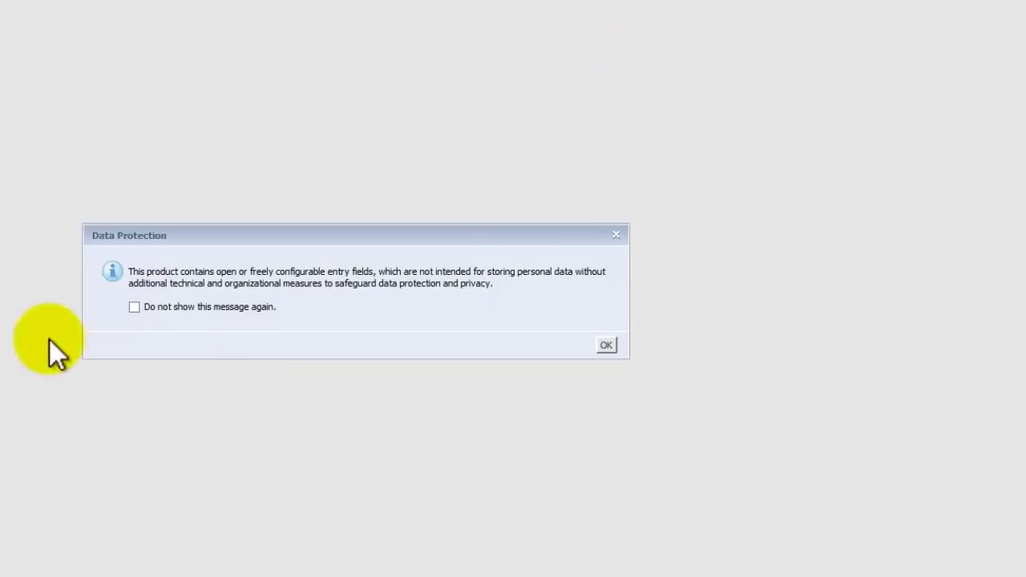
Step: Dismiss the Data Protection notice and enter 2019 as Fiscal Year, replacing FY 2020
click(607, 346)
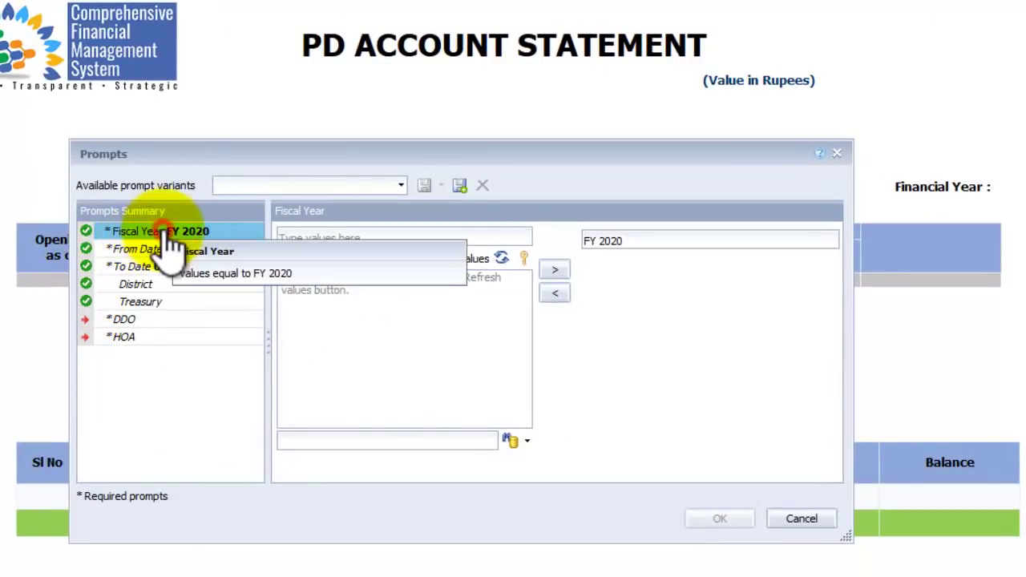
click(224, 232)
click(328, 237)
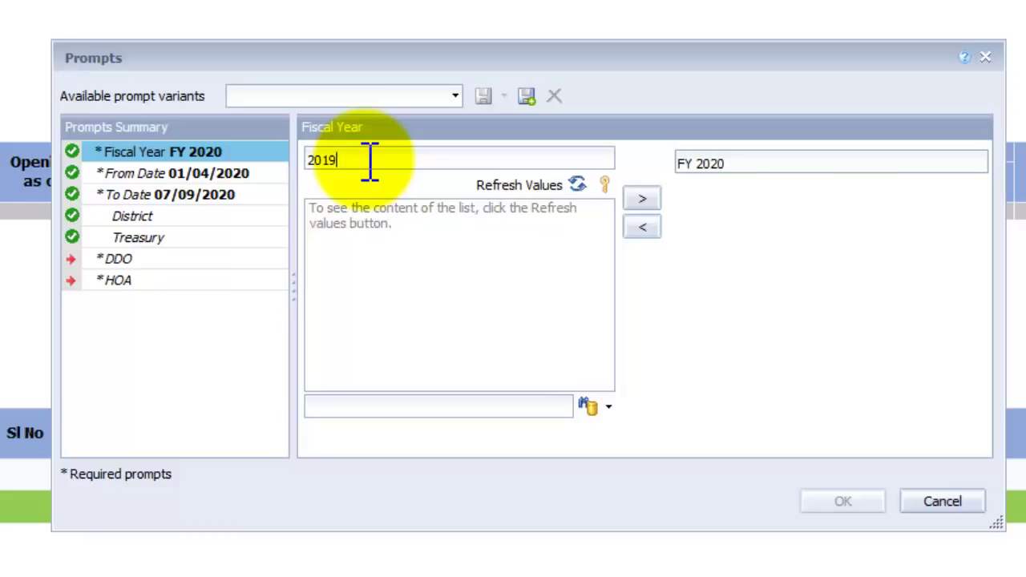
click(646, 198)
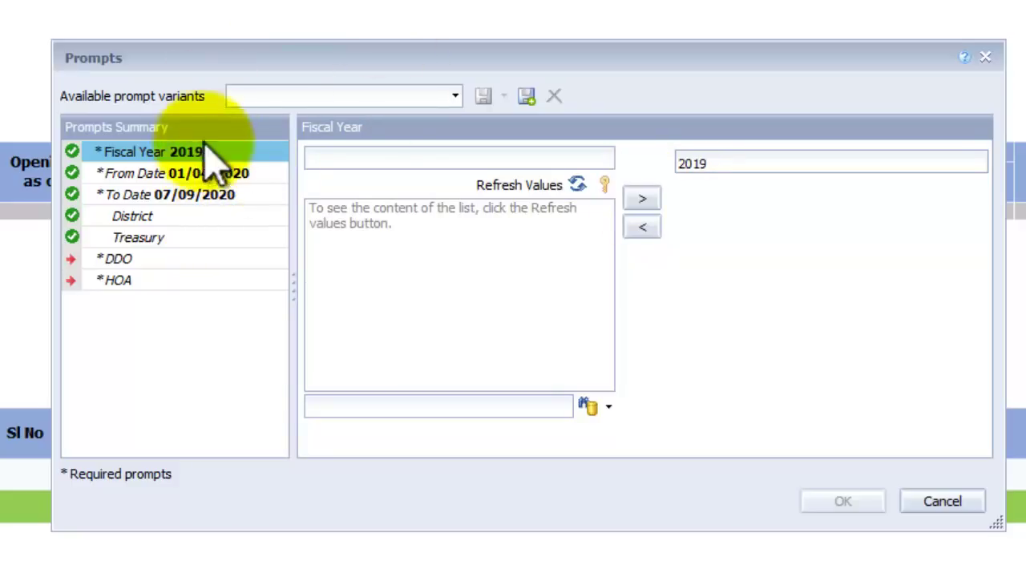
Step: Change From Date to 01/04/2019 and To Date to 31/03/2020 in the prompts
click(156, 173)
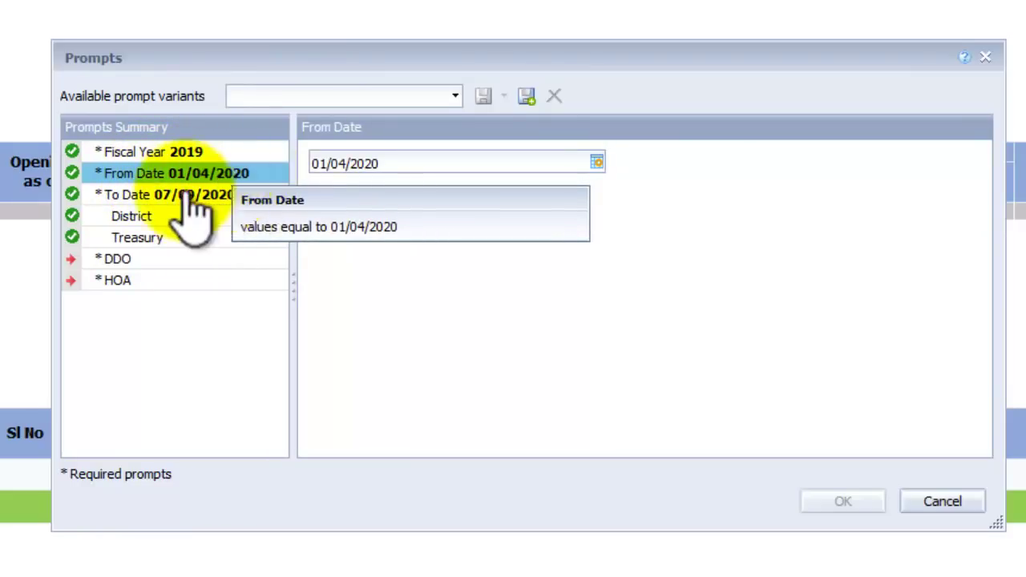
click(407, 163)
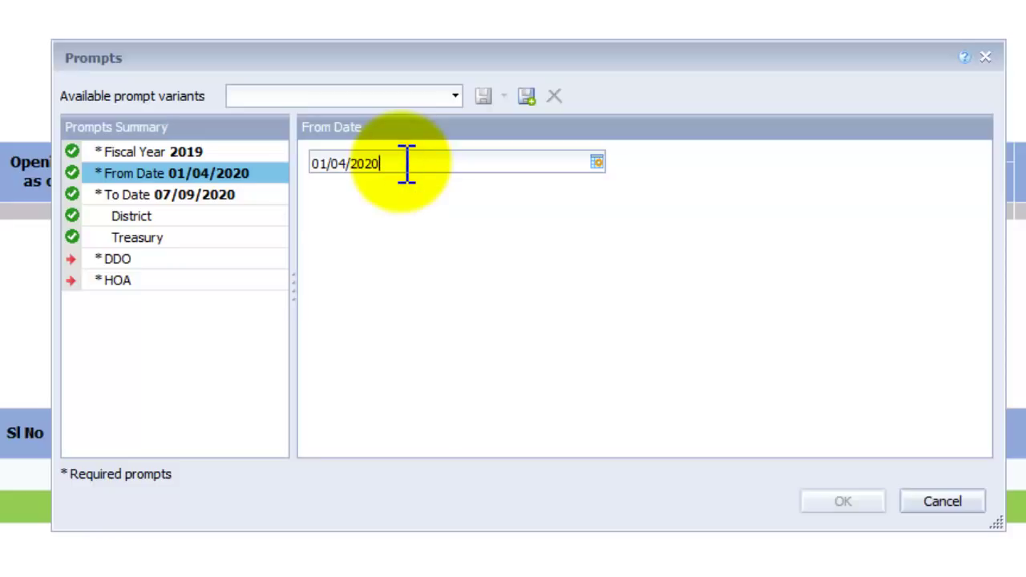
key(BackSpace)
text(19)
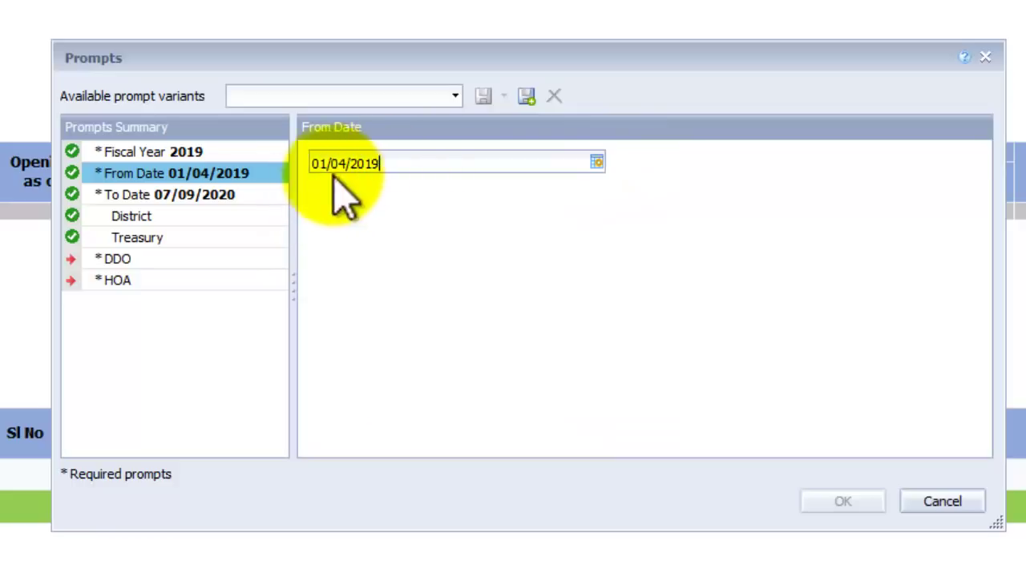
click(232, 195)
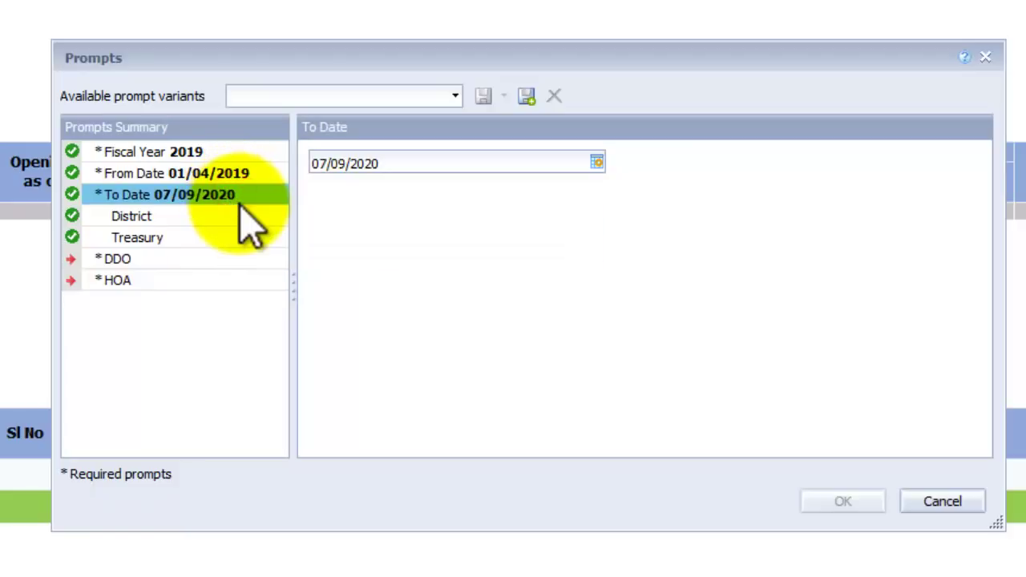
click(421, 165)
drag(326, 165, 276, 181)
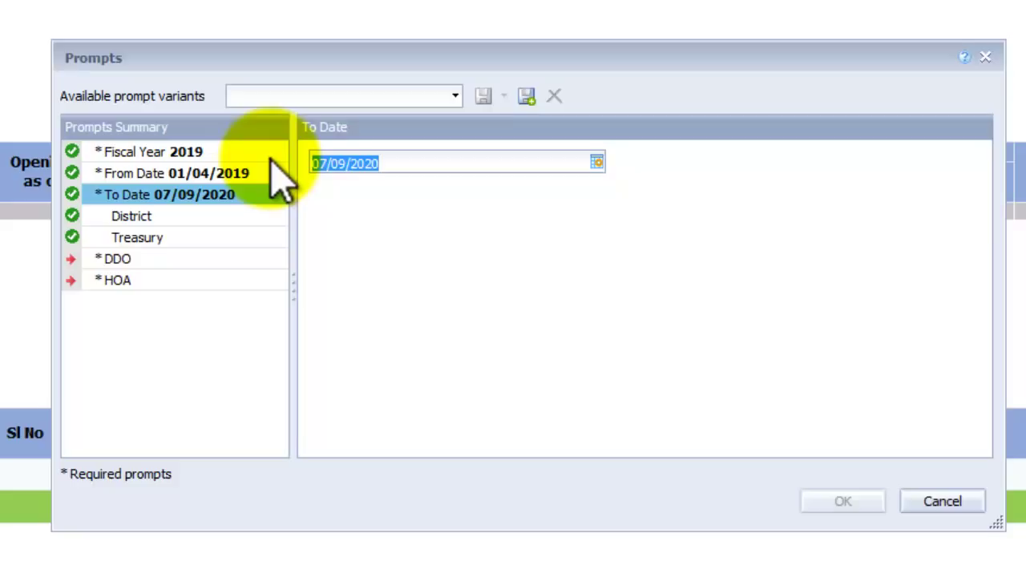
text(31)
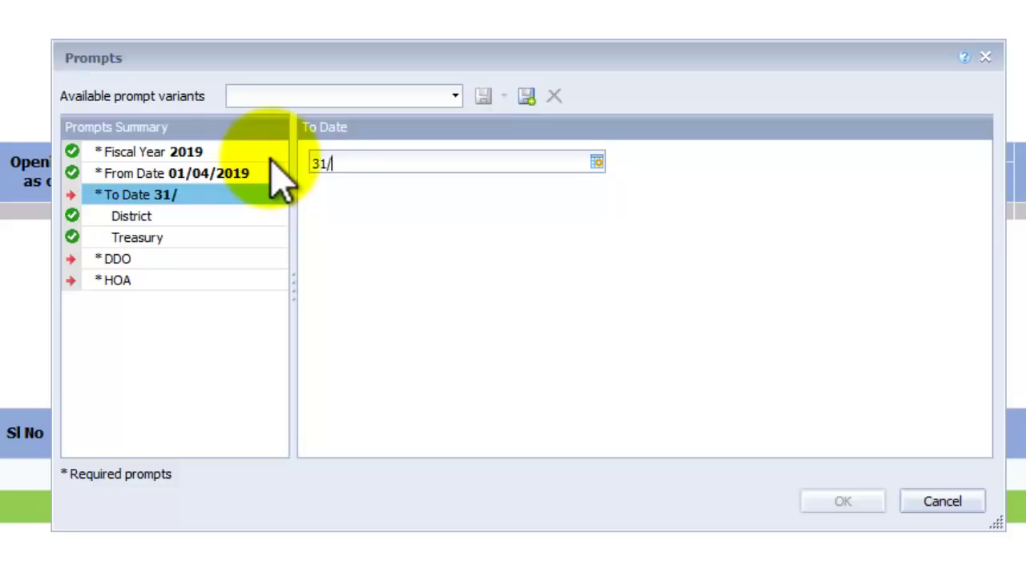
text(/03/2020)
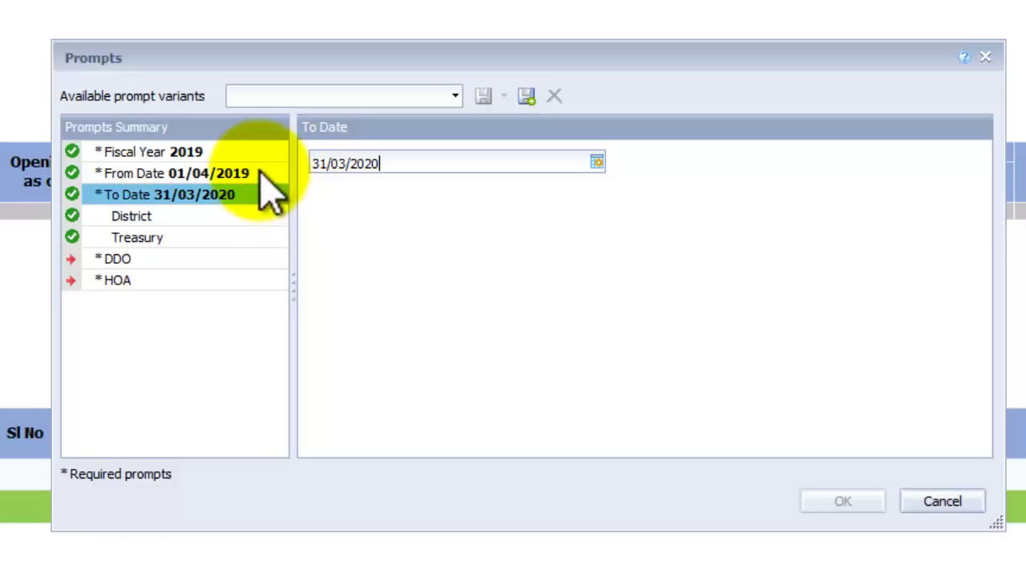
click(202, 217)
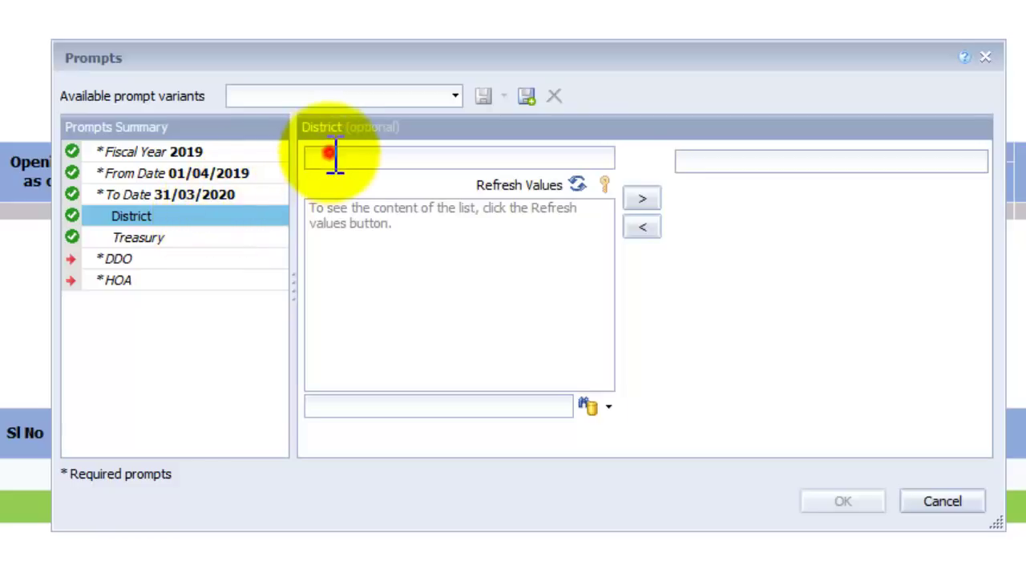
Step: Skip the optional District and Treasury prompts and select the DDO prompt's value box
click(160, 242)
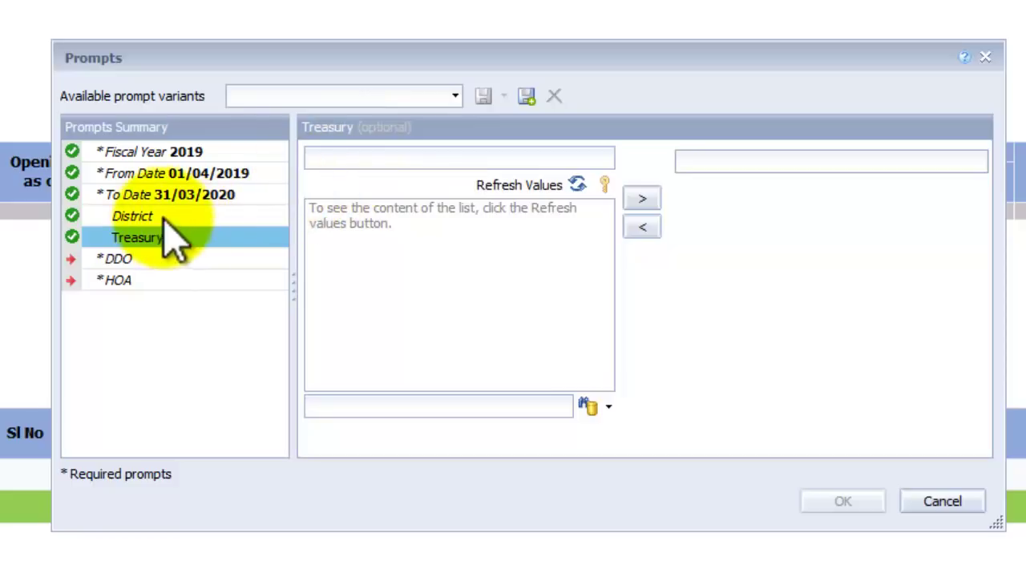
click(118, 259)
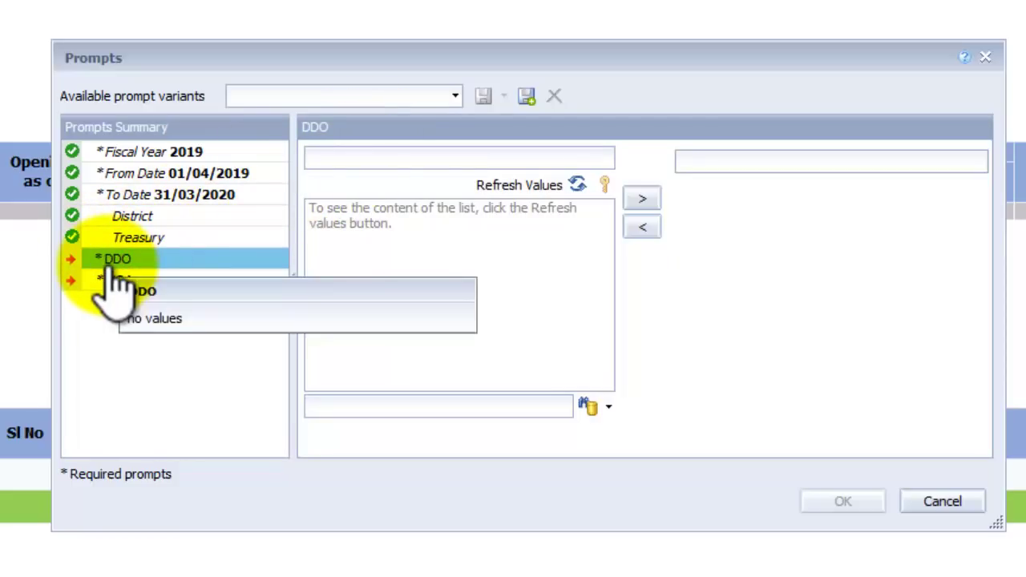
click(358, 157)
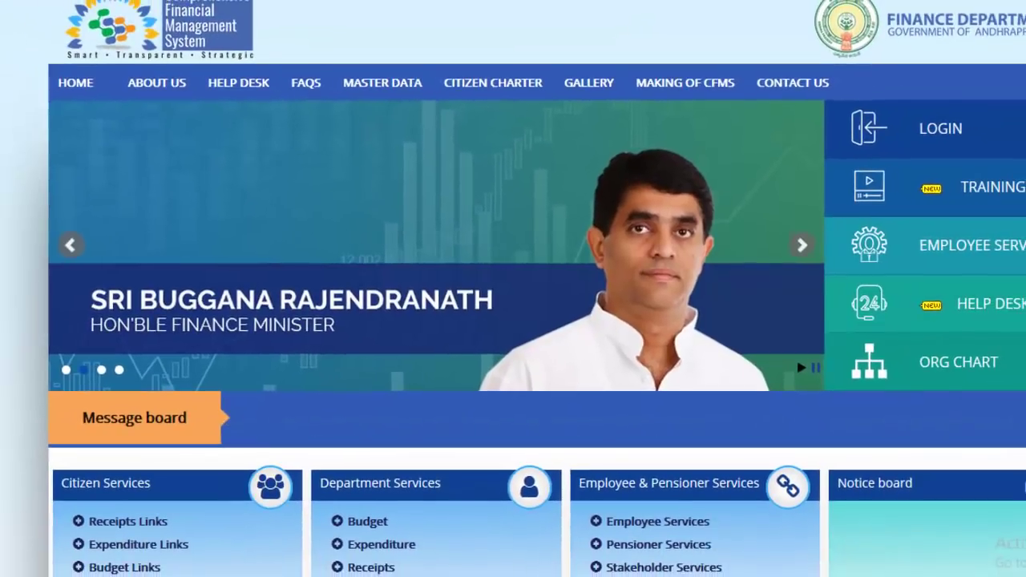
Step: Expand Expenditure Links on the CFMS portal, then add the typed DDO code to the DDO prompt
scroll(160, 393, down, 3)
click(132, 268)
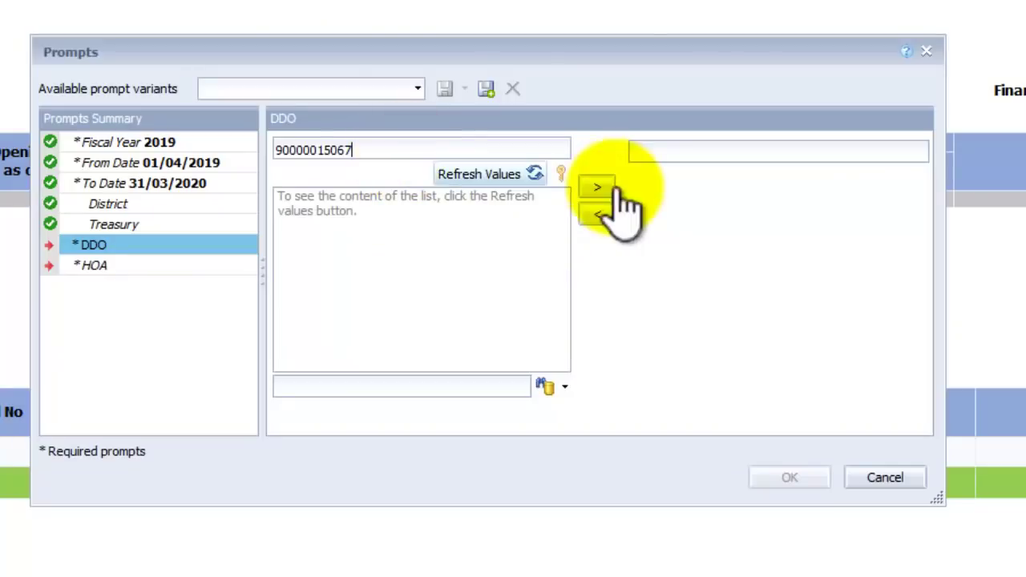
click(599, 187)
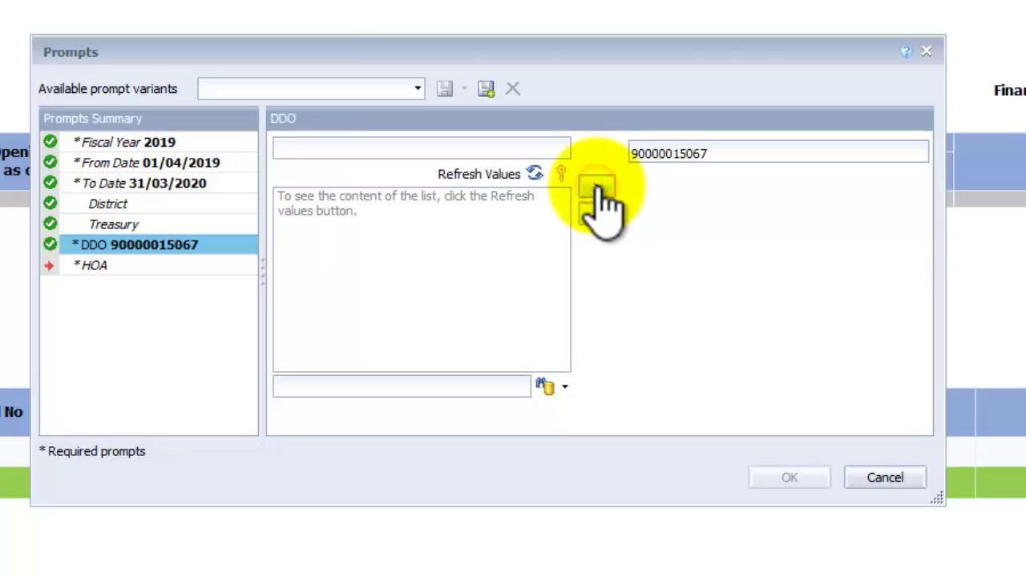
Step: Enter the head-of-account code as the HOA prompt value
click(107, 267)
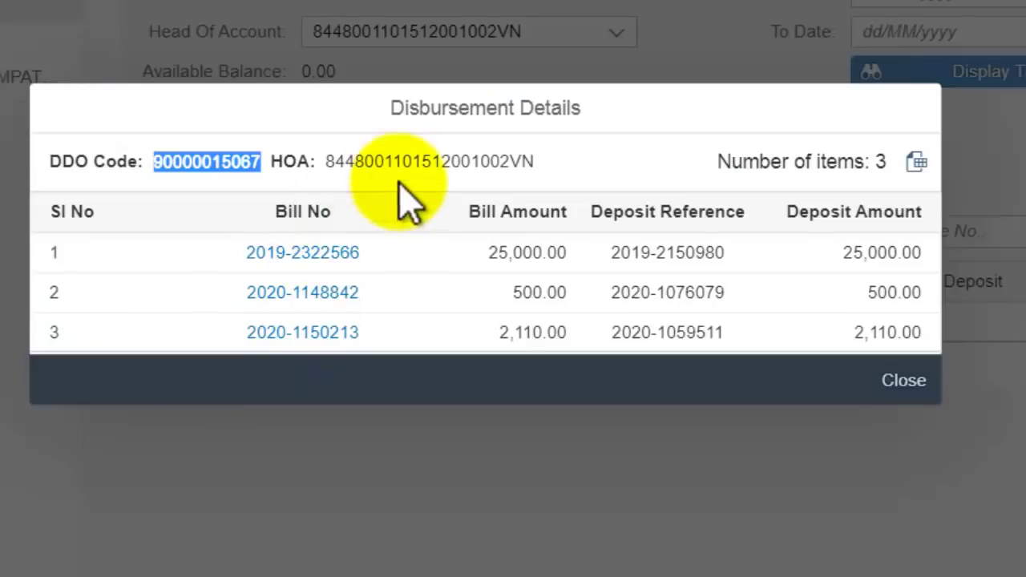
click(403, 156)
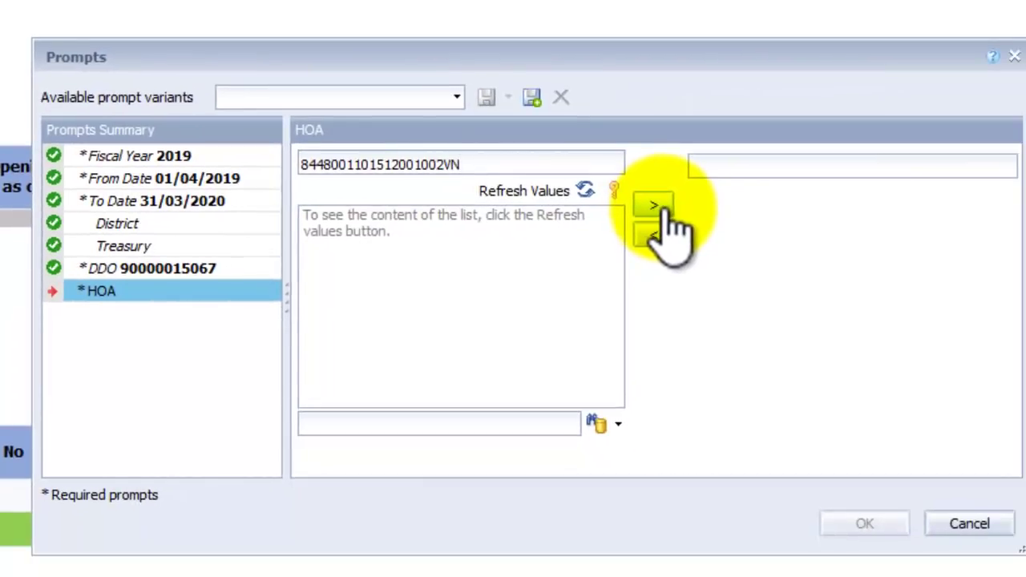
click(658, 208)
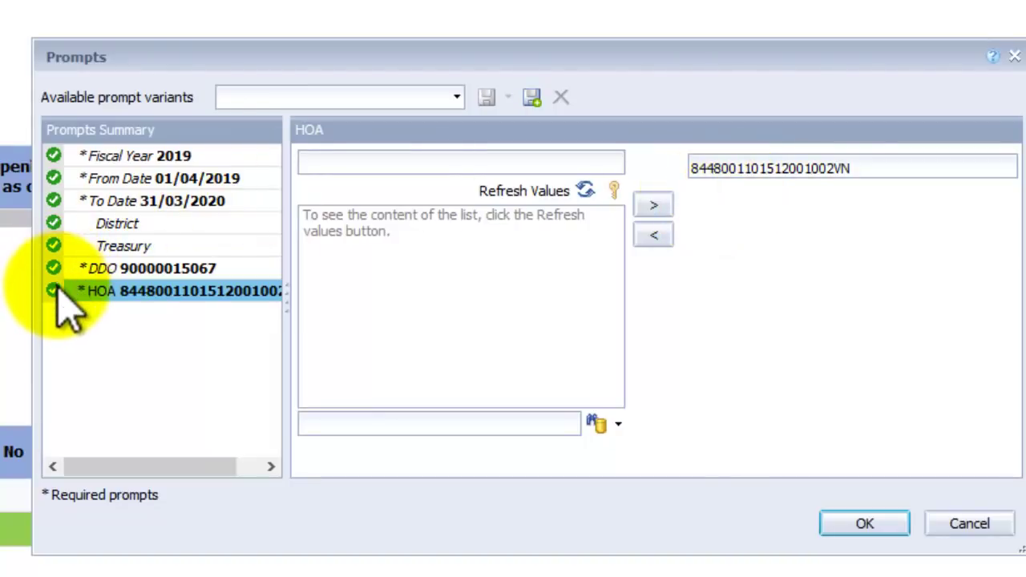
Step: Review each prompt from Fiscal Year through HOA, then run the report
click(195, 160)
click(234, 180)
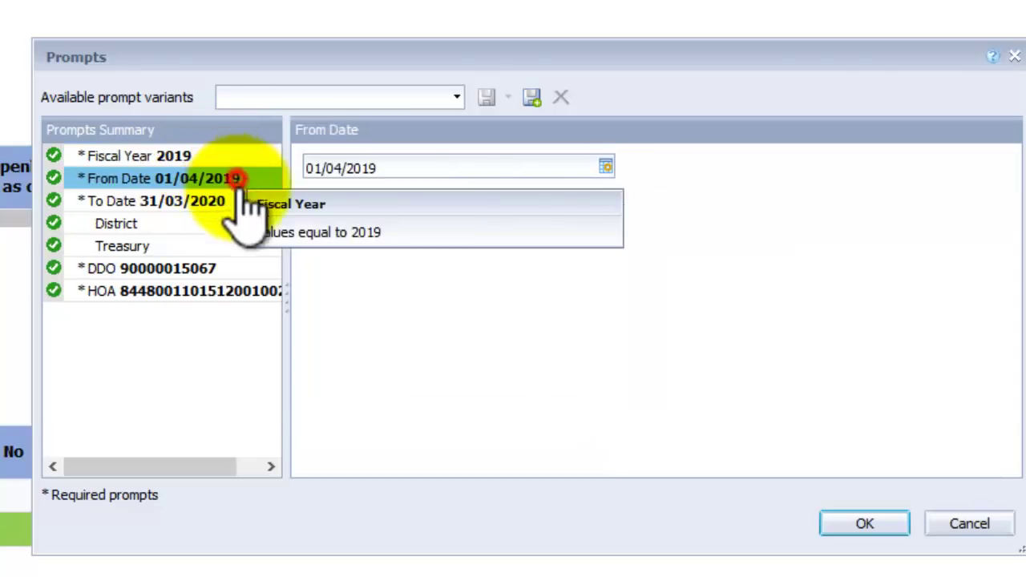
click(234, 202)
click(210, 227)
click(212, 244)
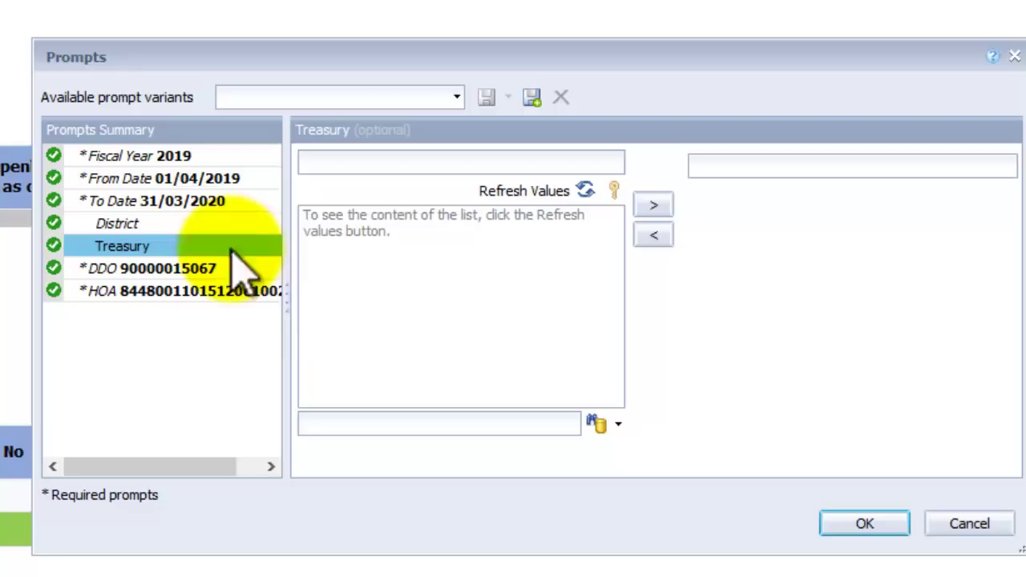
click(247, 269)
click(250, 291)
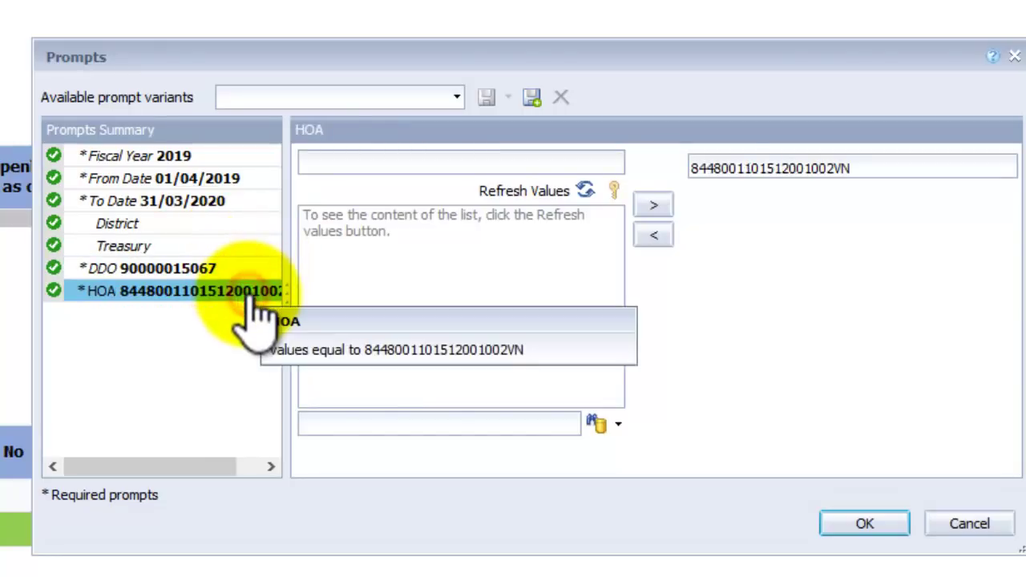
click(221, 269)
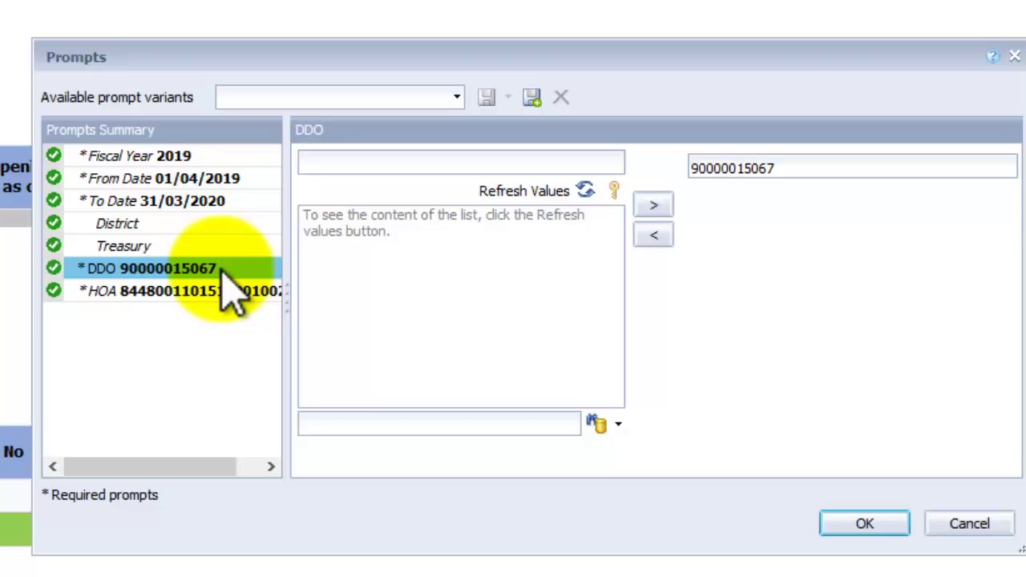
click(861, 525)
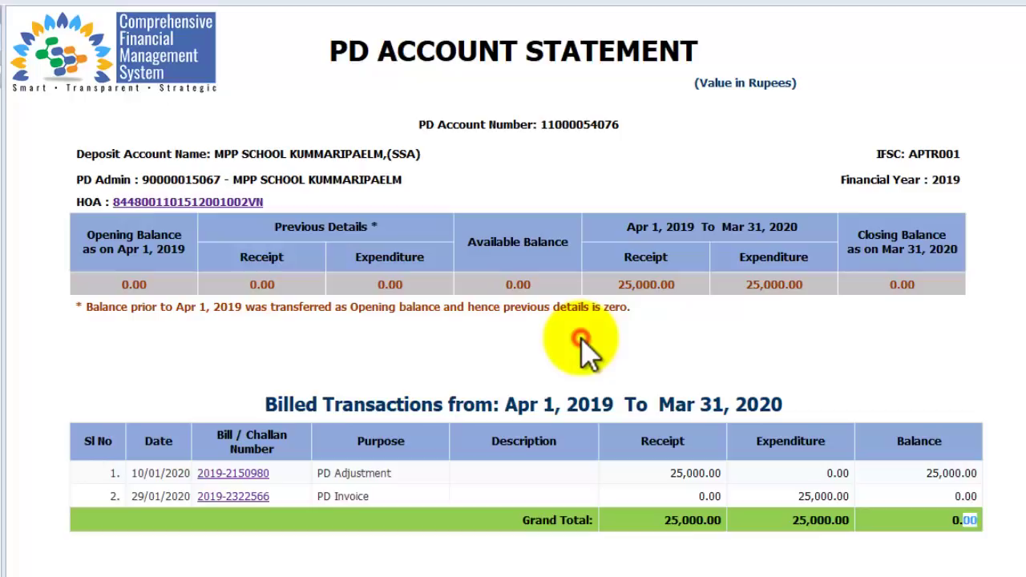
Step: Export the PD Account Statement to PDF with Ctrl+P, save the file, and open the download
click(583, 351)
key(ctrl+p)
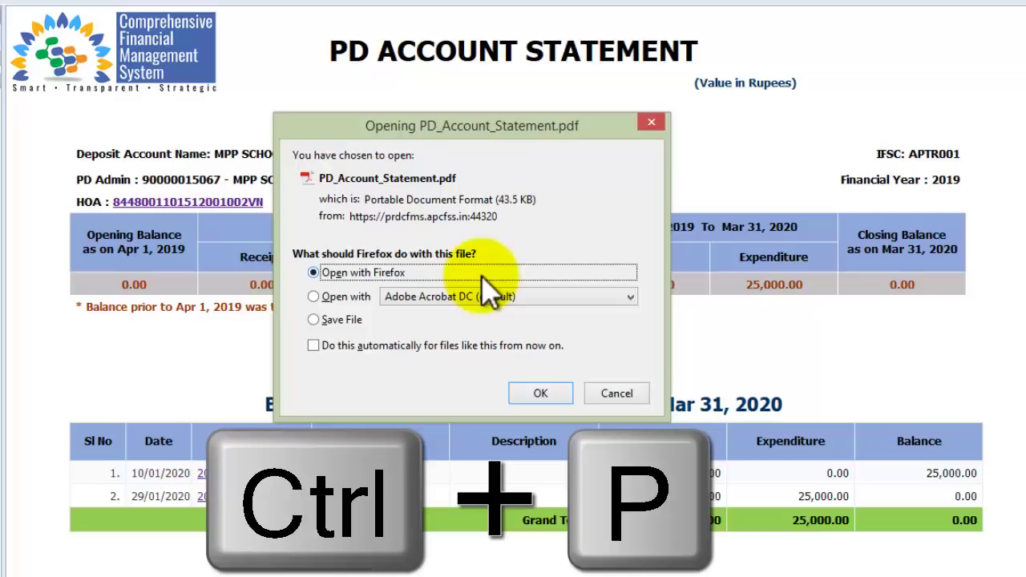
click(345, 320)
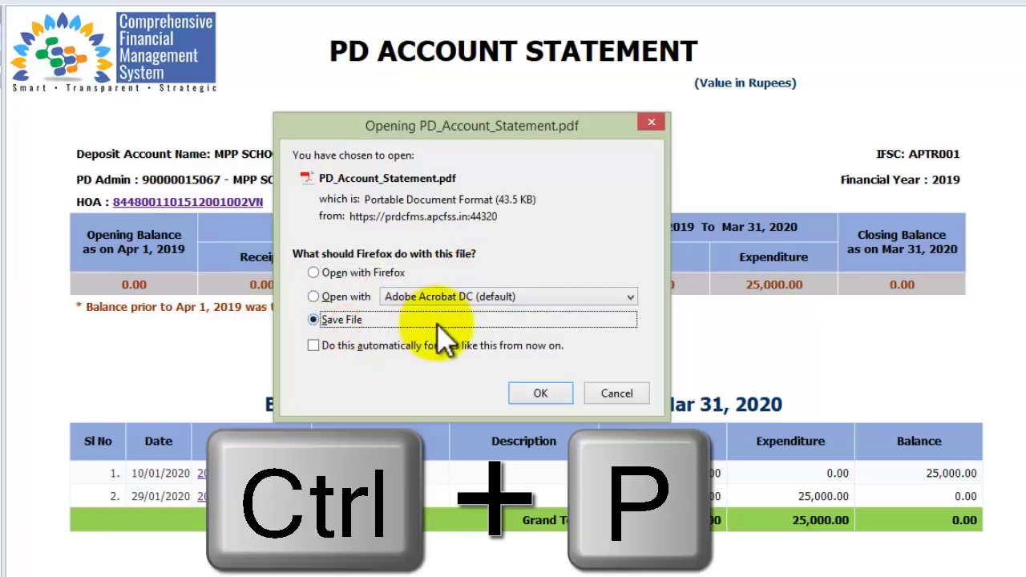
click(537, 398)
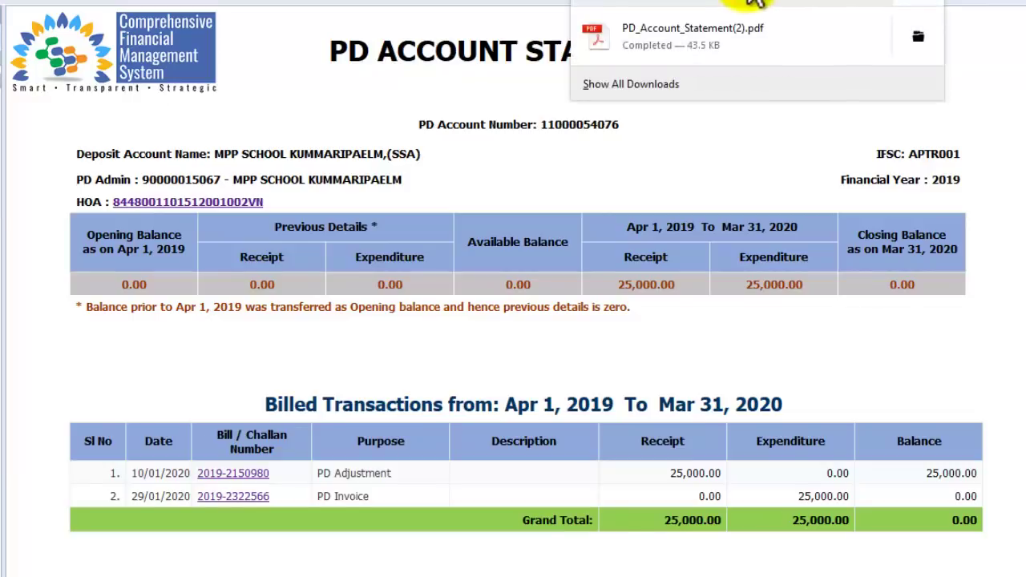
click(693, 36)
scroll(447, 264, down, 10)
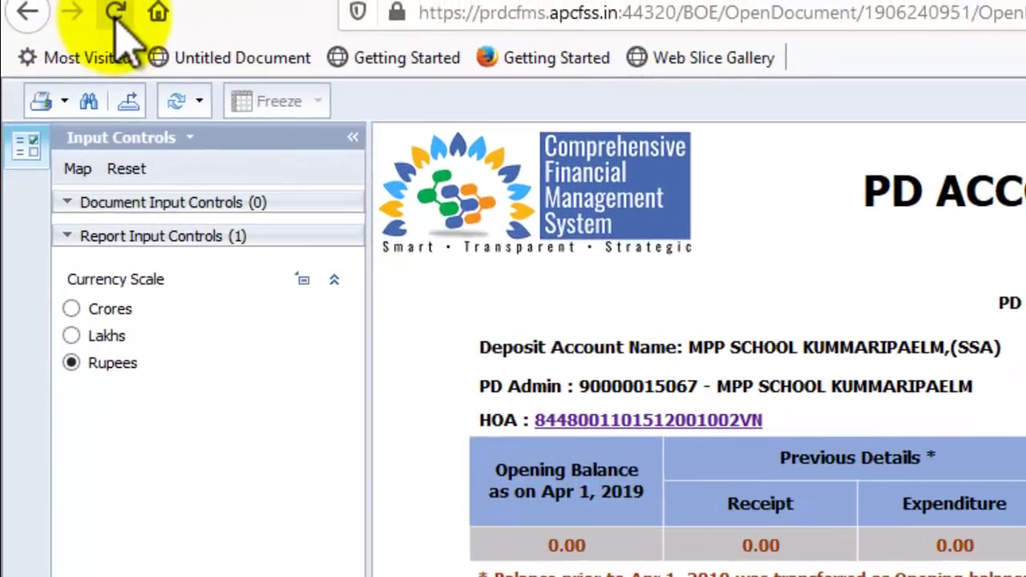
Step: Reload the PD Account Statement report, accepting the resend, leave-page and data protection prompts, then return to the launchpad
click(114, 14)
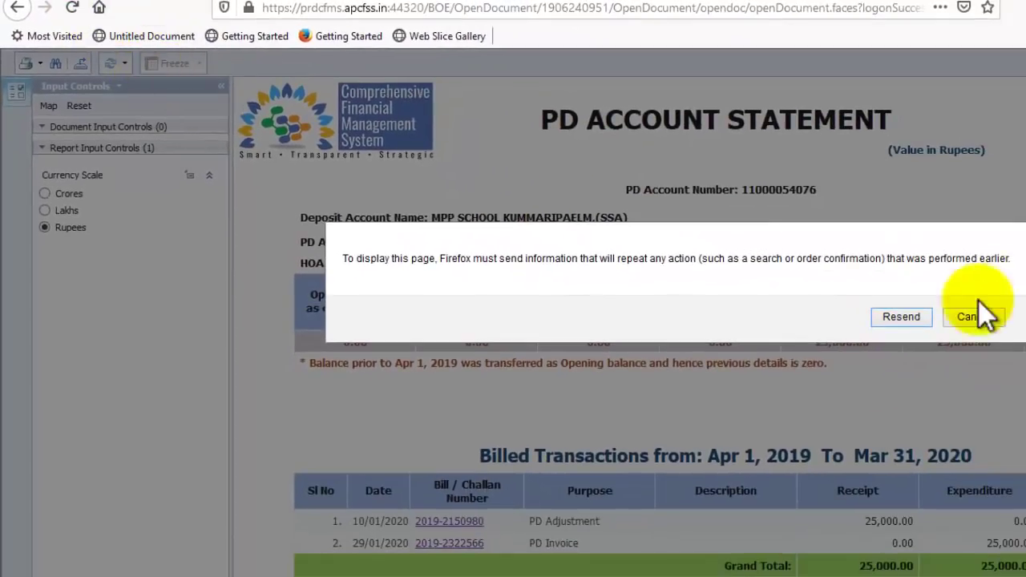
click(909, 314)
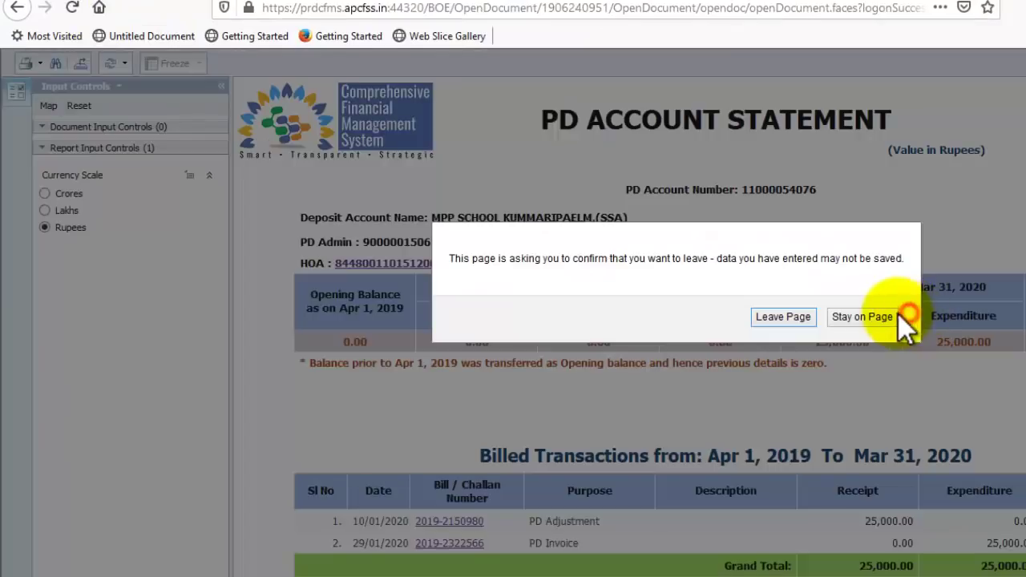
click(804, 316)
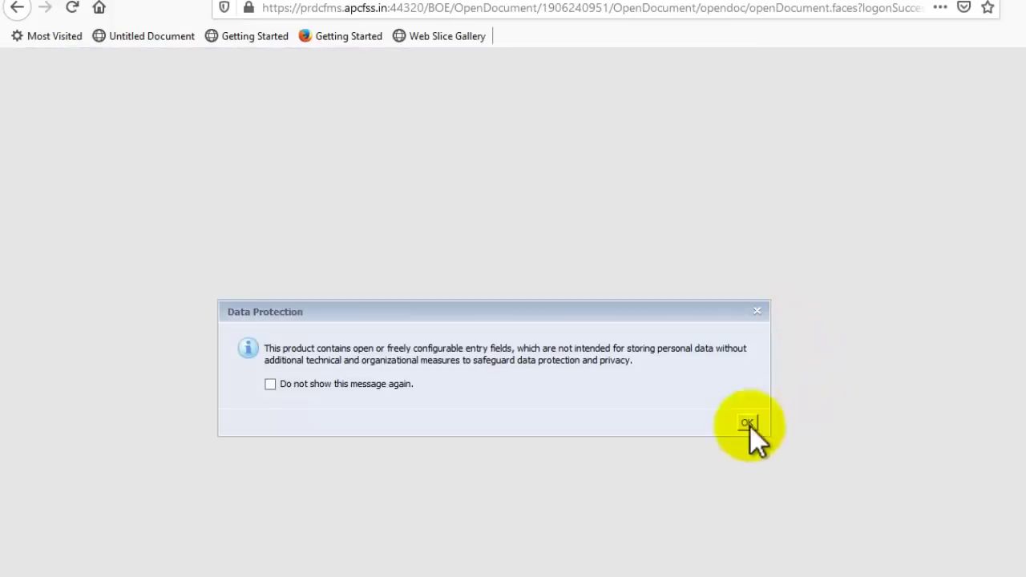
click(745, 422)
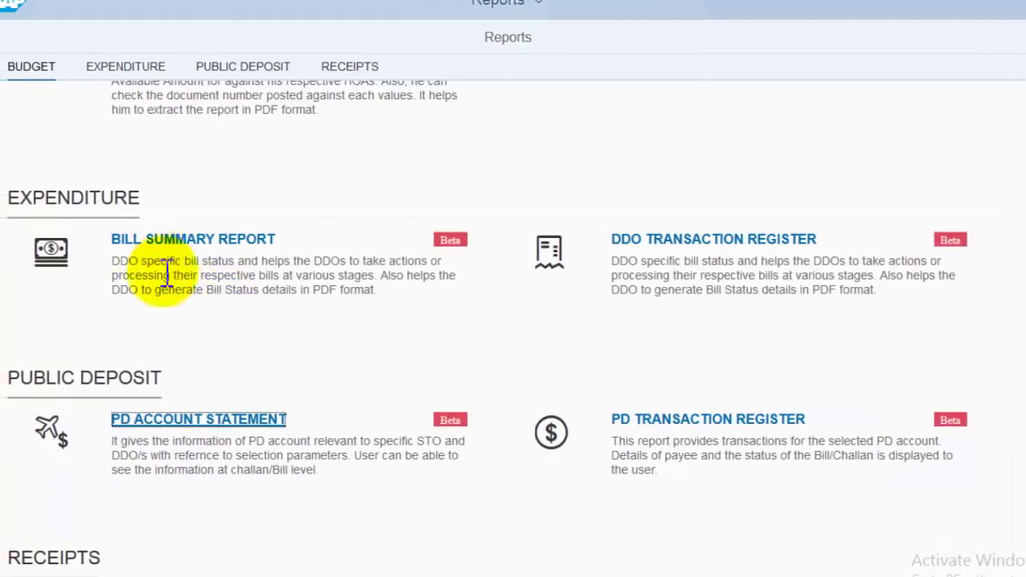
scroll(167, 354, down, 1)
drag(74, 292, 146, 292)
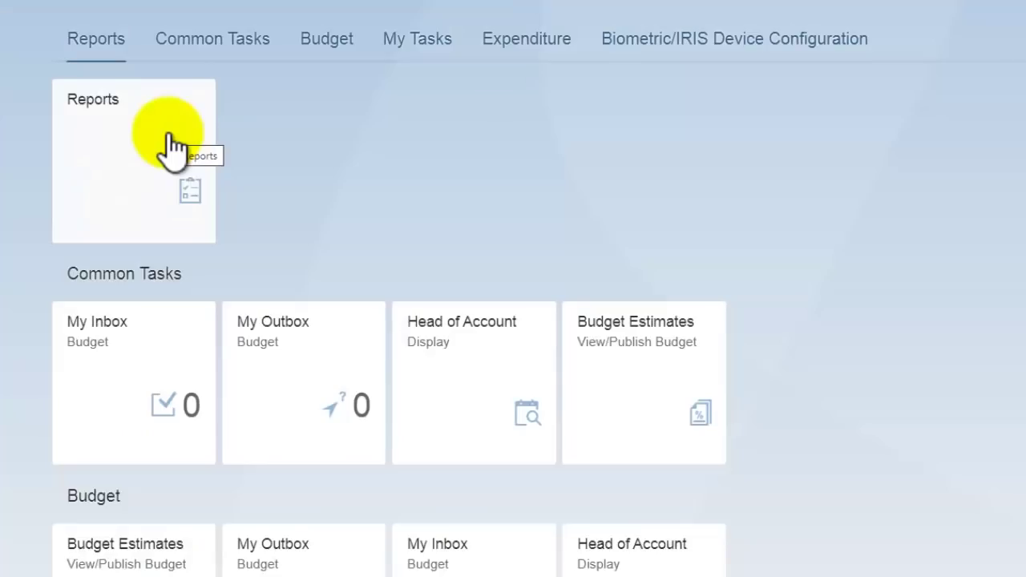
Step: Open the PD Account Statement app and select the account's head of account
scroll(481, 181, down, 10)
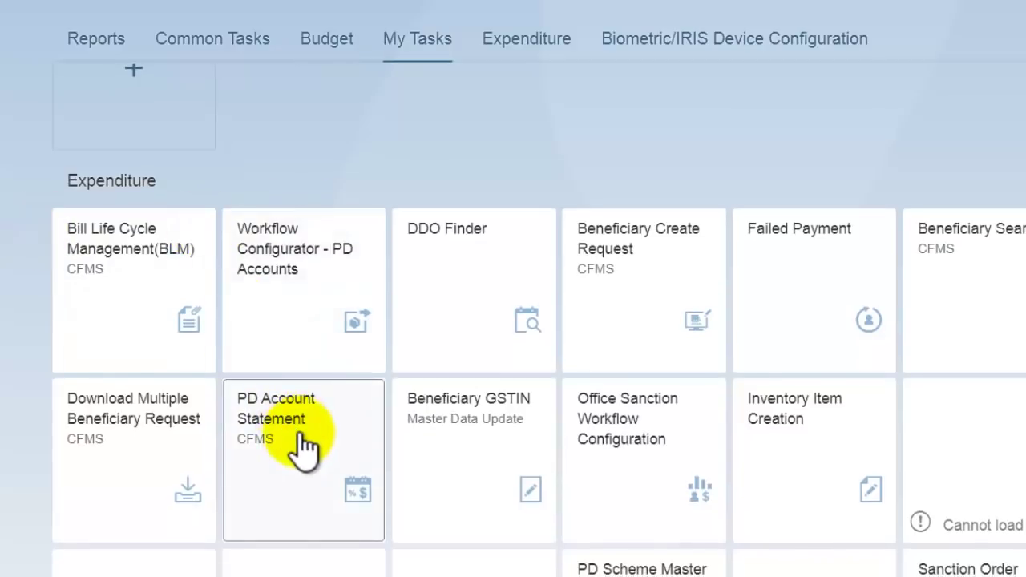
click(302, 445)
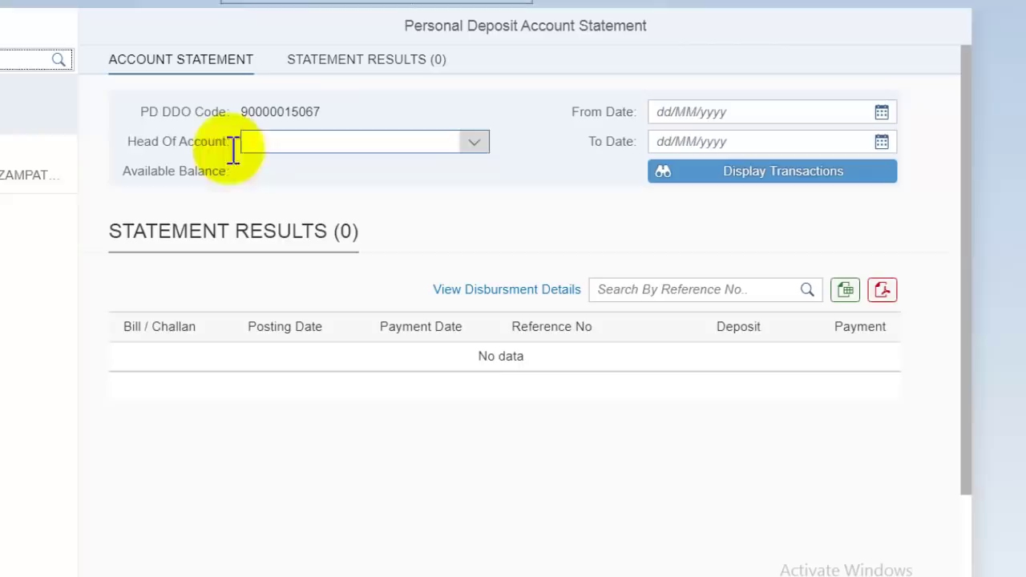
click(429, 141)
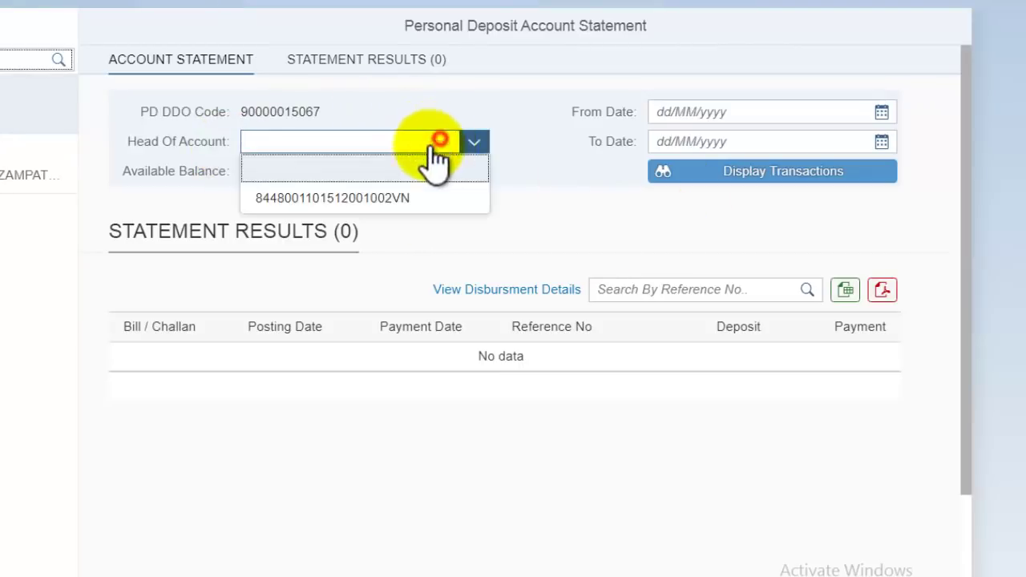
click(364, 198)
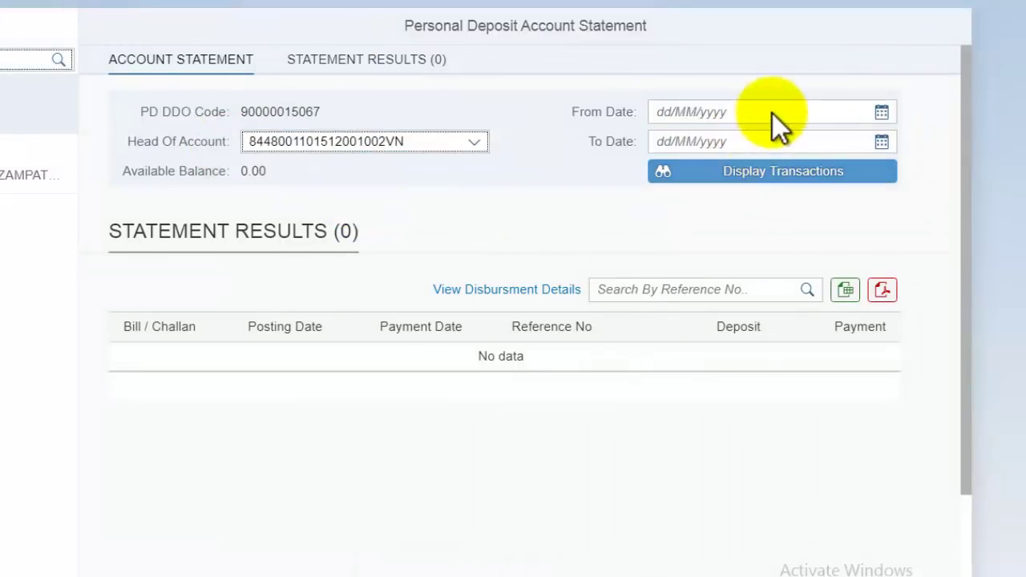
Step: Set the period from 01/04/2019 to 31/03/2020 and display the transactions
click(773, 111)
click(877, 112)
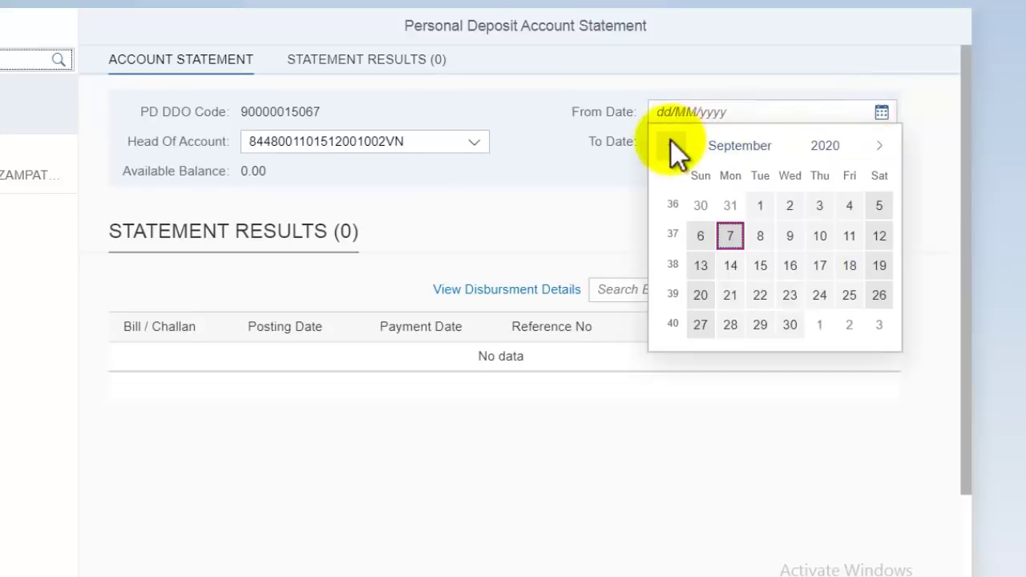
click(669, 148)
click(669, 150)
click(668, 149)
click(668, 149)
click(668, 149)
click(731, 202)
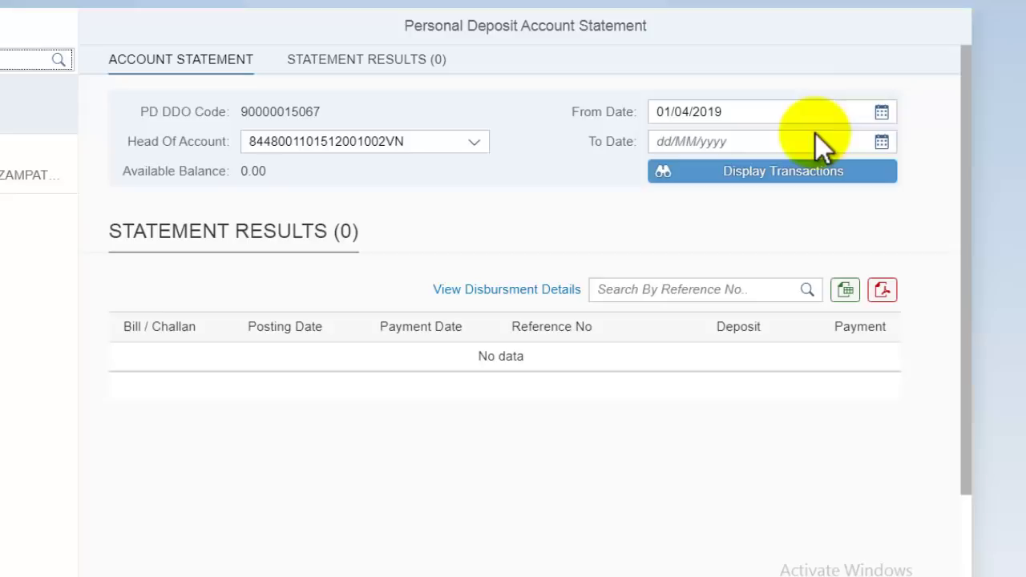
click(882, 143)
click(670, 176)
click(671, 176)
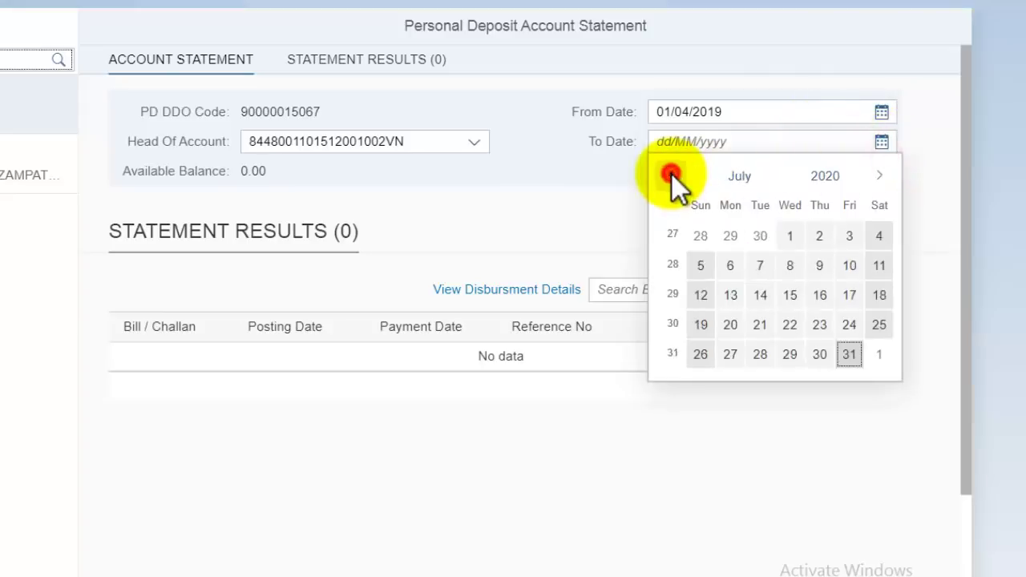
click(671, 175)
click(671, 176)
click(671, 175)
click(671, 176)
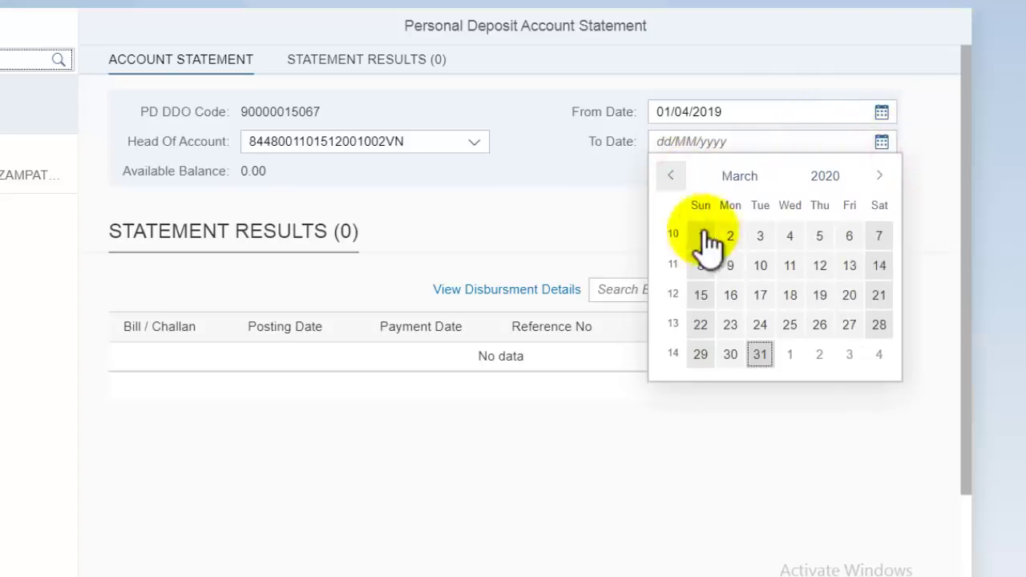
click(760, 354)
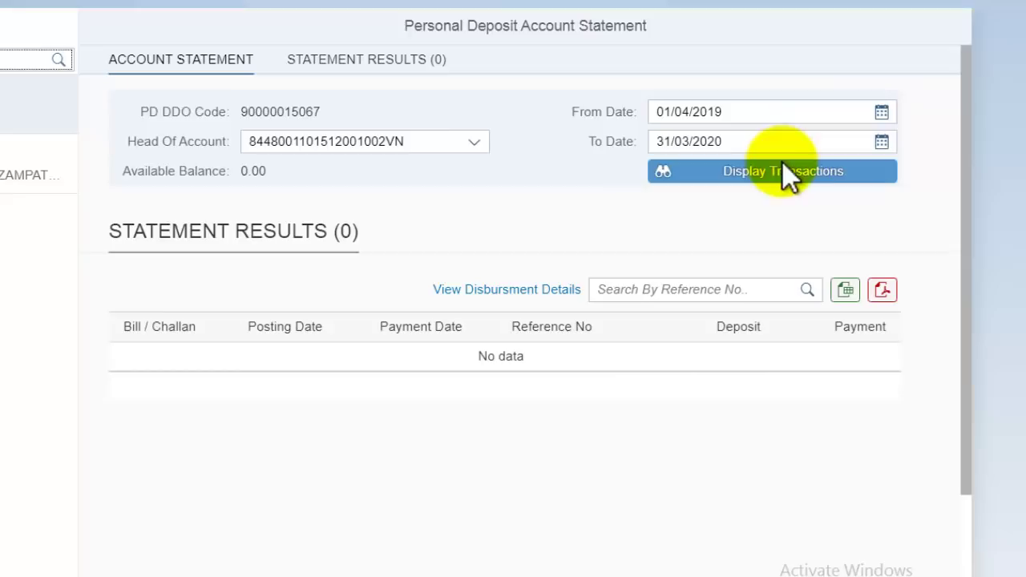
click(801, 176)
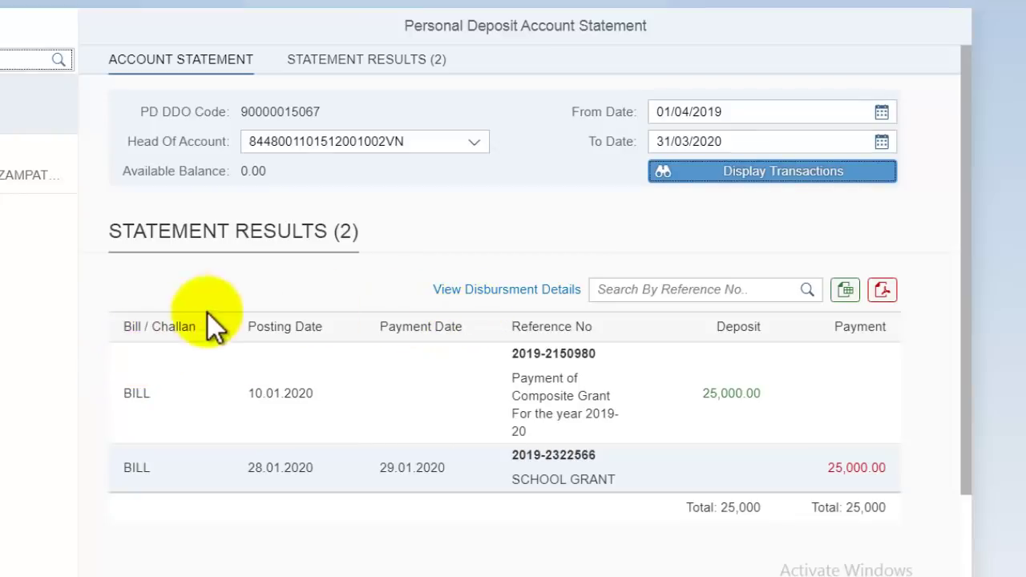
Step: Review the two BILL transactions in Statement Results and export the statement as a PDF
drag(129, 324, 898, 497)
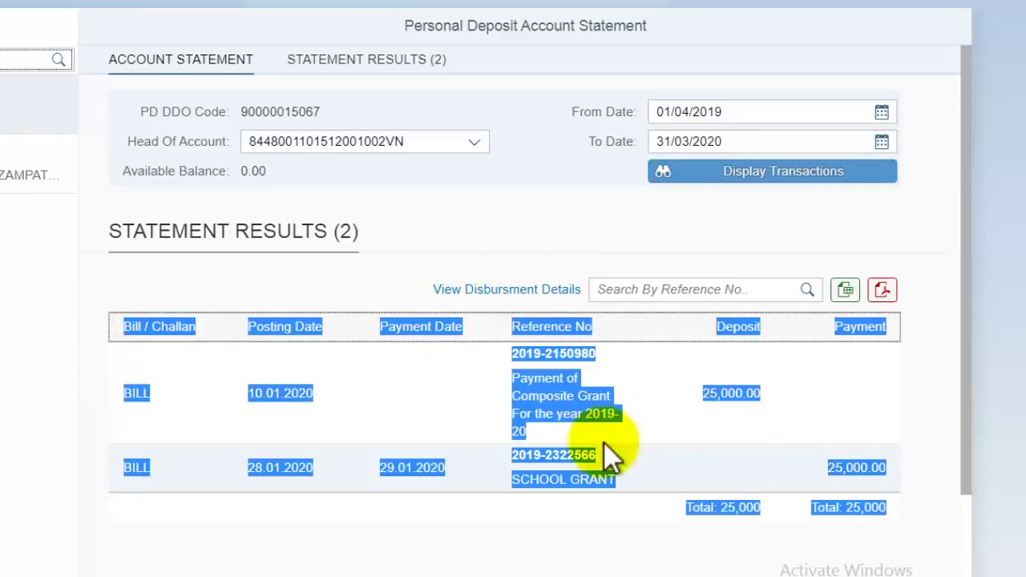
click(553, 367)
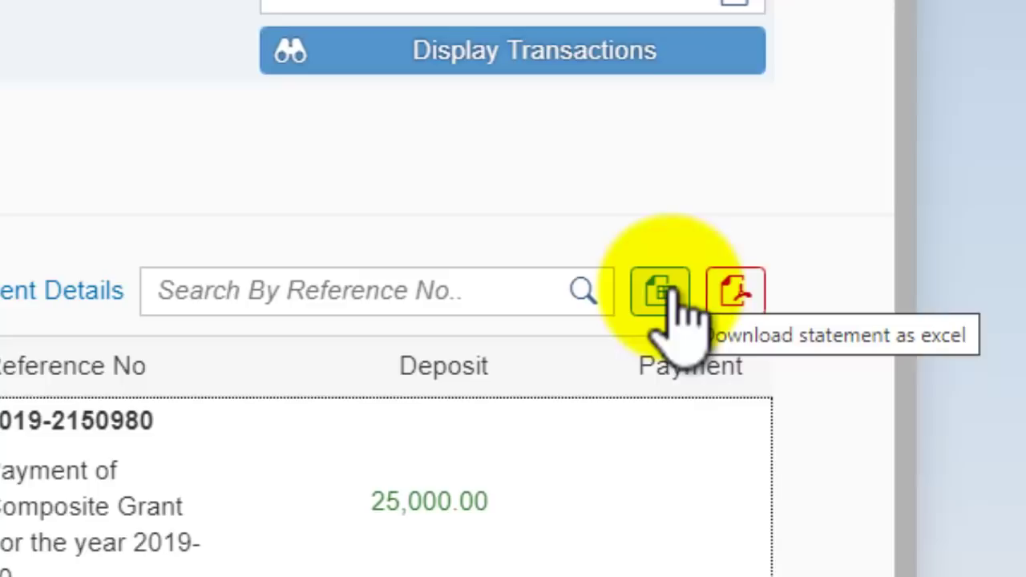
click(736, 290)
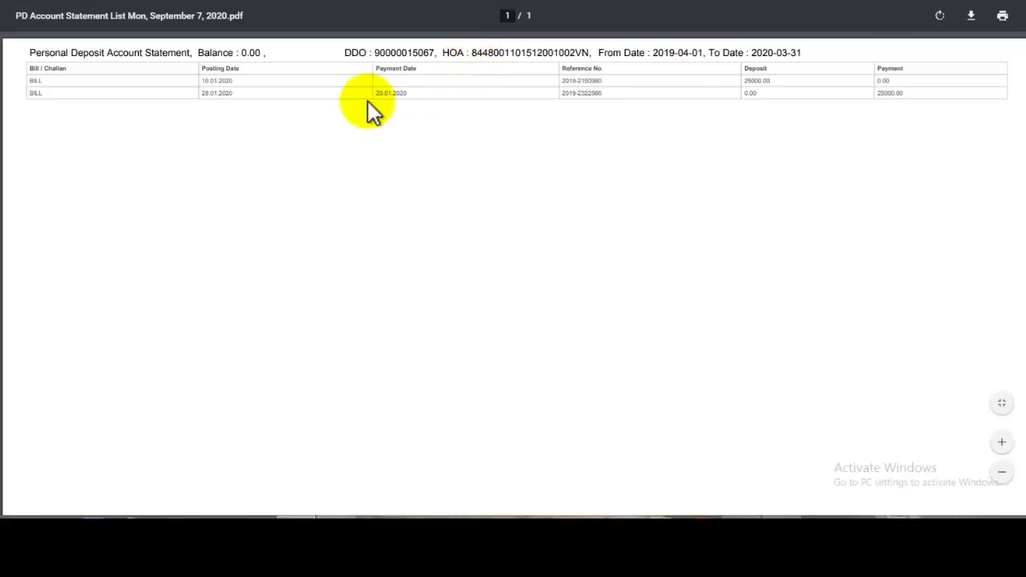
Step: Check the PDF header's DDO code and the 2019-04-01 to 2020-03-31 date range
double_click(392, 53)
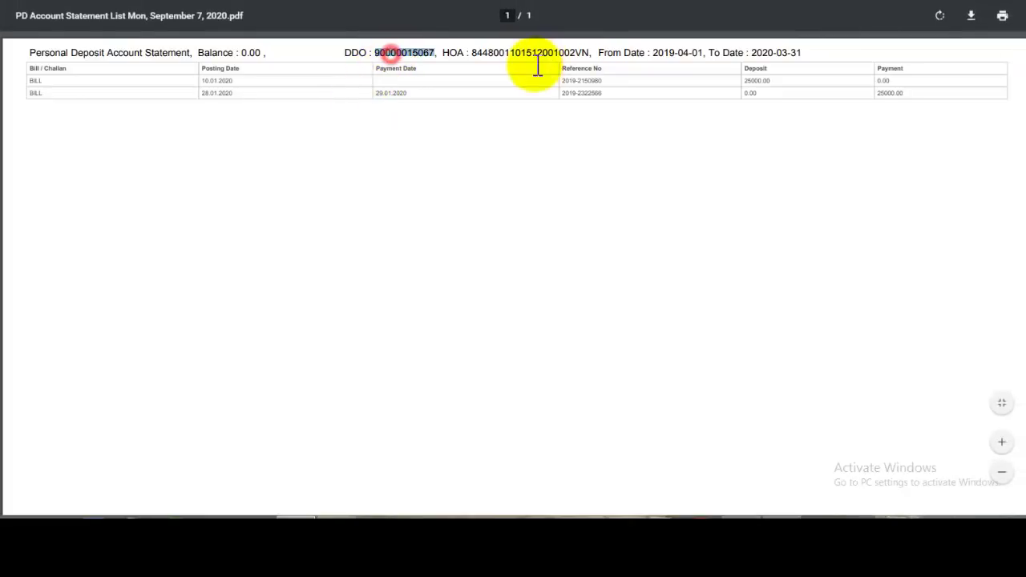
click(130, 86)
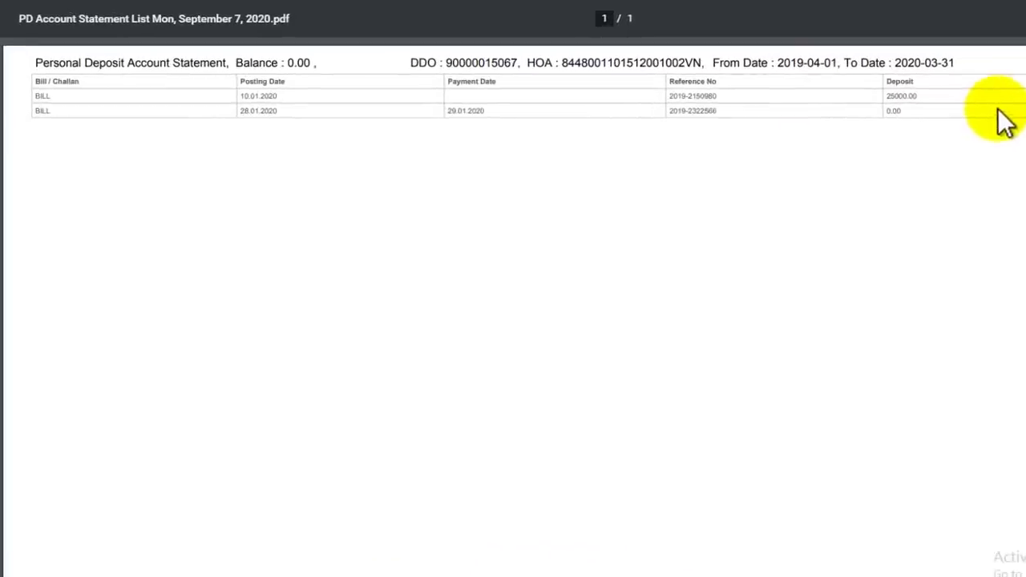
drag(777, 64, 955, 63)
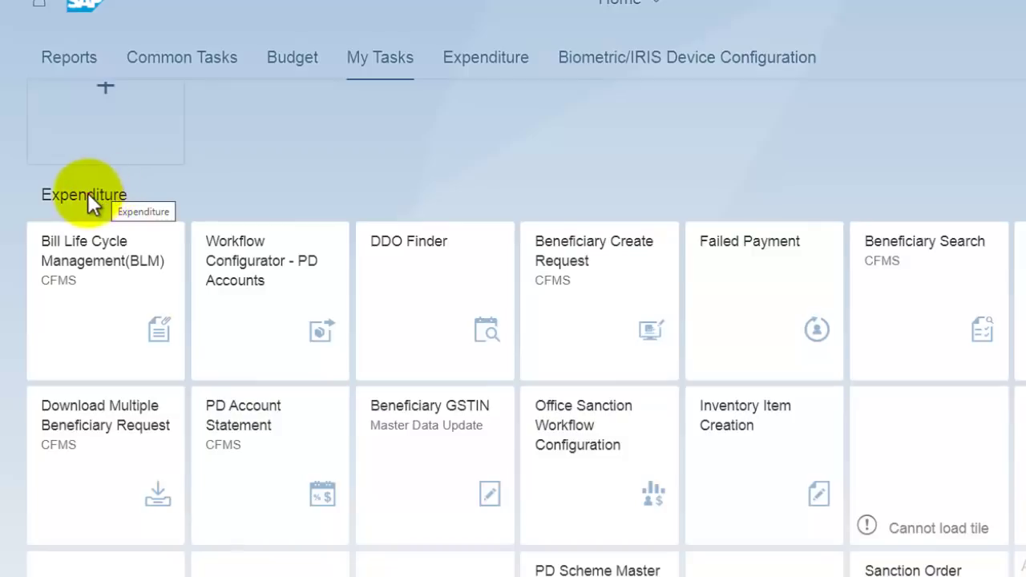
Step: Open PD Scheme Master Data Maintenance & Plan and highlight the PD Account No value
scroll(245, 252, down, 3)
scroll(297, 486, down, 1)
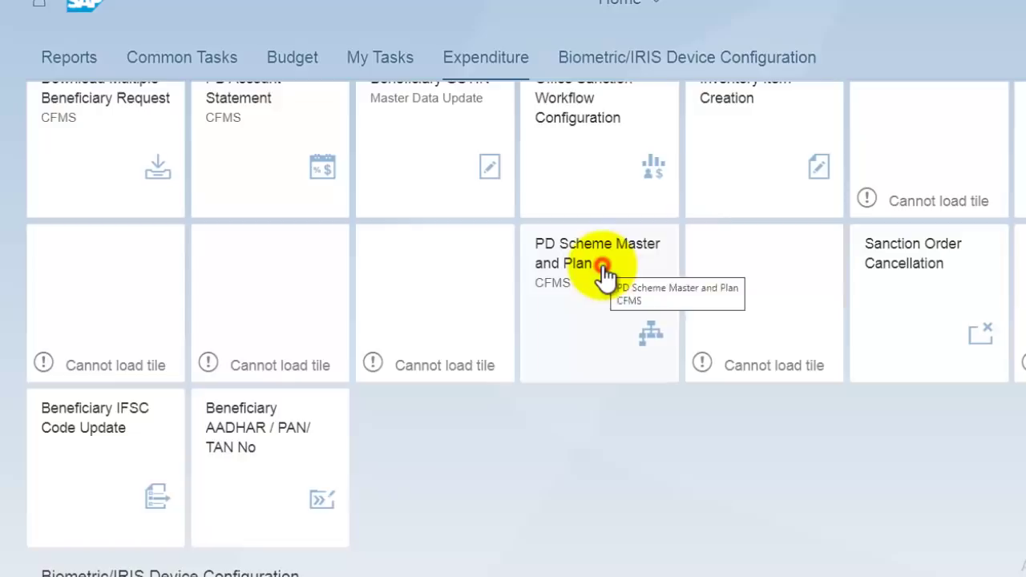
click(603, 267)
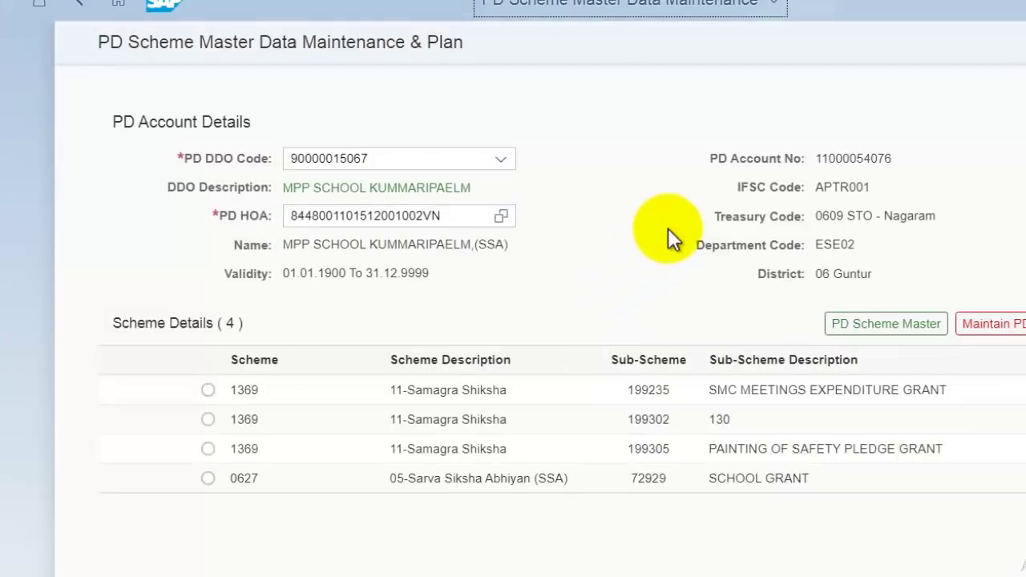
drag(833, 156, 708, 157)
drag(877, 152, 896, 158)
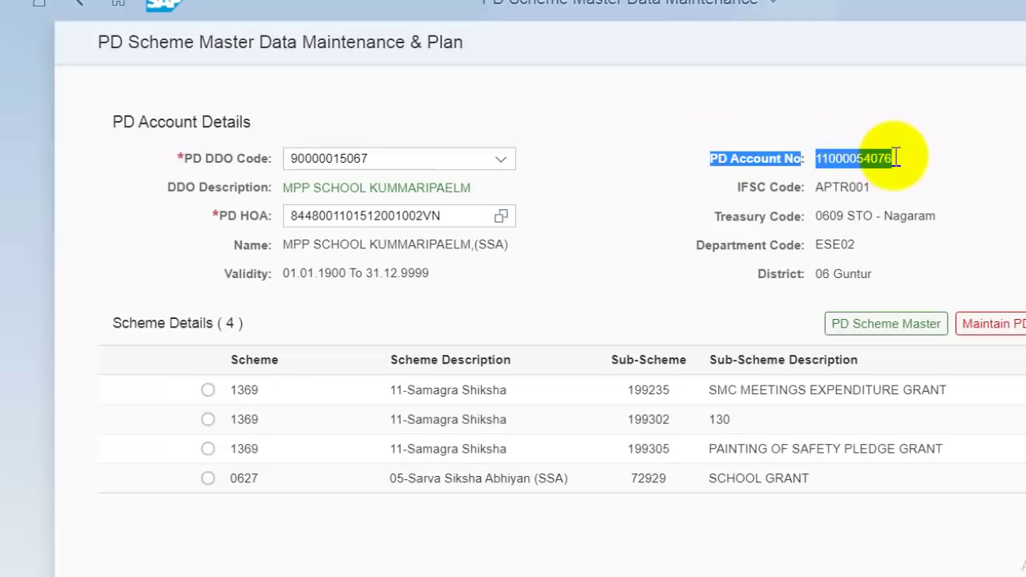